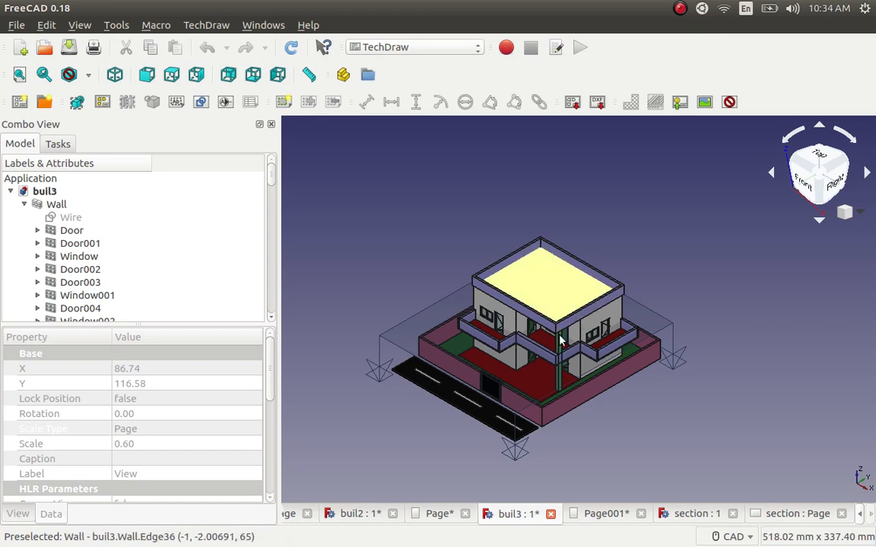
# Step: Examine the buil3 model and its Page001 plan alongside the section model and the buil2 plan page
pyautogui.click(786, 516)
pyautogui.click(614, 517)
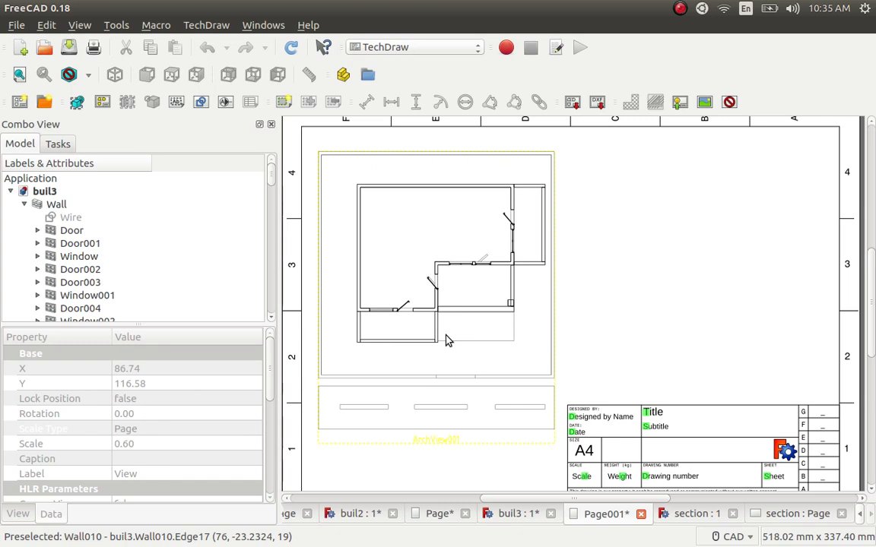
pyautogui.click(510, 514)
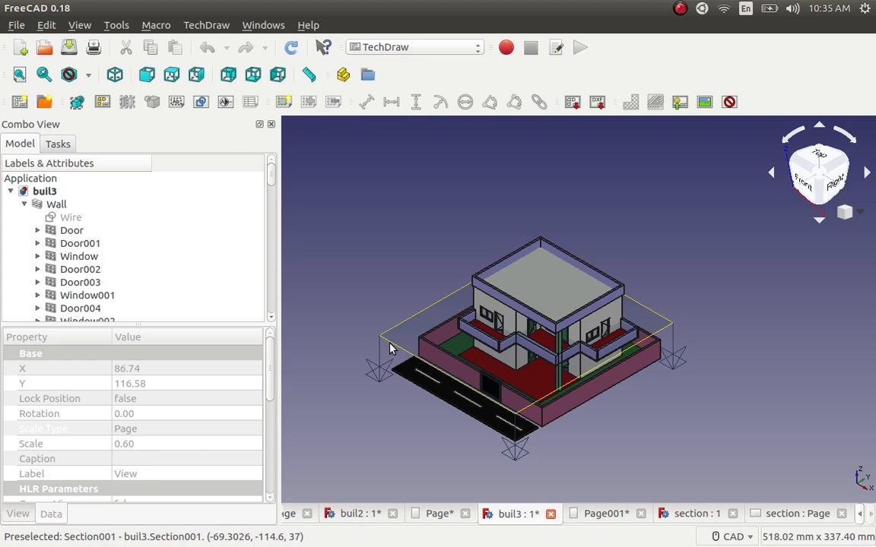
pyautogui.click(698, 515)
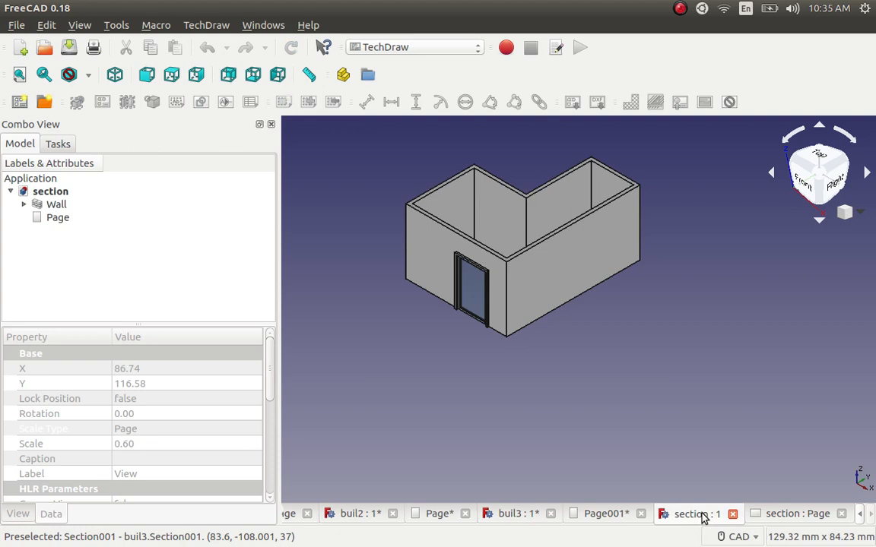
pyautogui.click(608, 515)
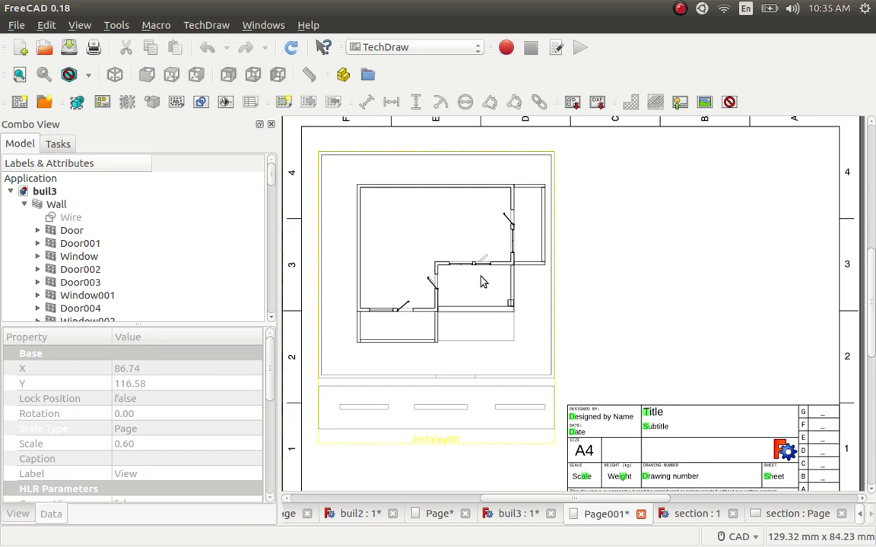
pyautogui.click(439, 514)
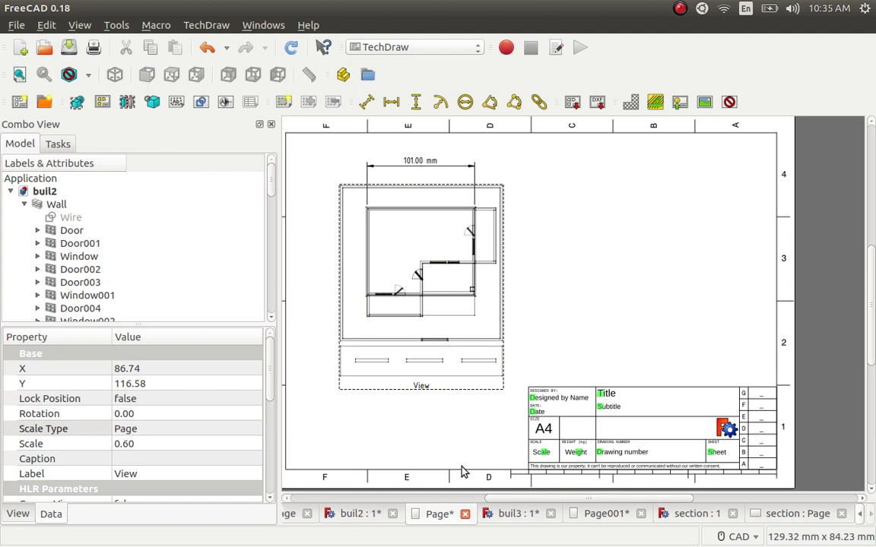
pyautogui.click(619, 515)
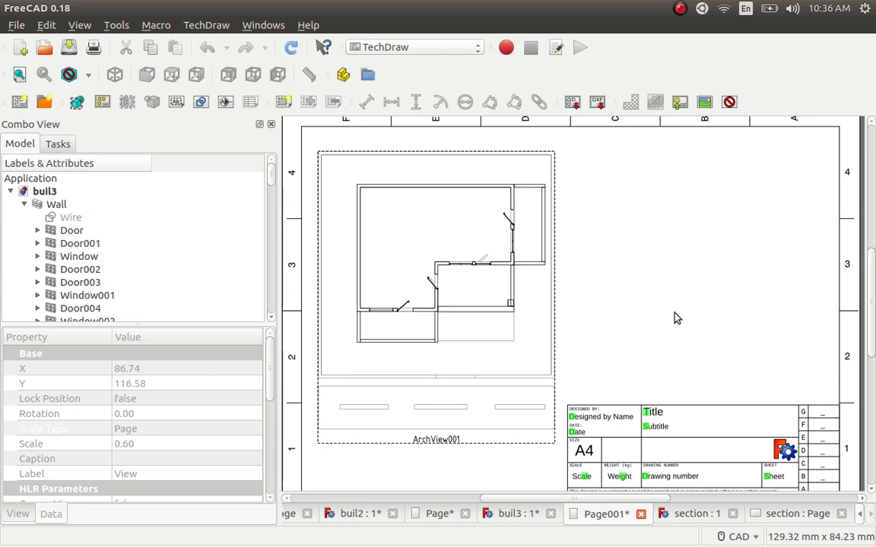
# Step: Close the buil2 and buil3 documents with their drawing pages, discarding unsaved changes
pyautogui.click(550, 515)
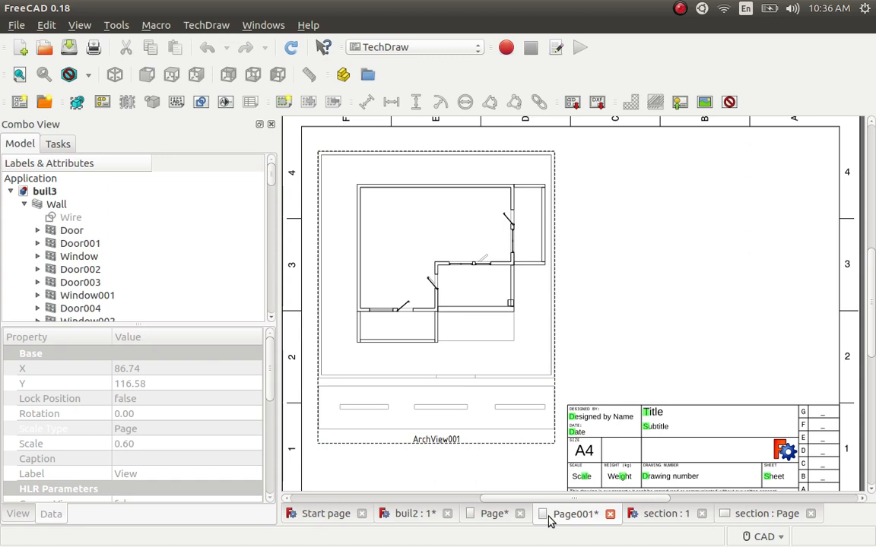
pyautogui.click(447, 515)
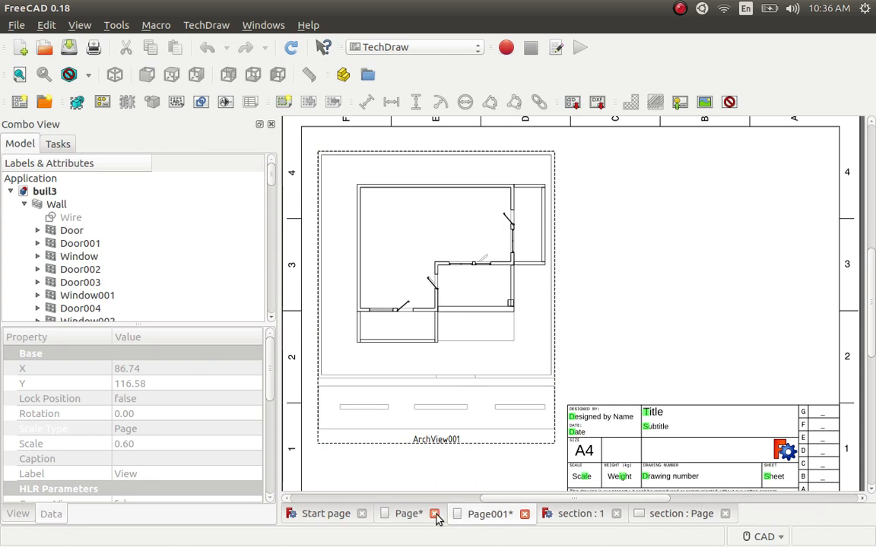
pyautogui.click(435, 515)
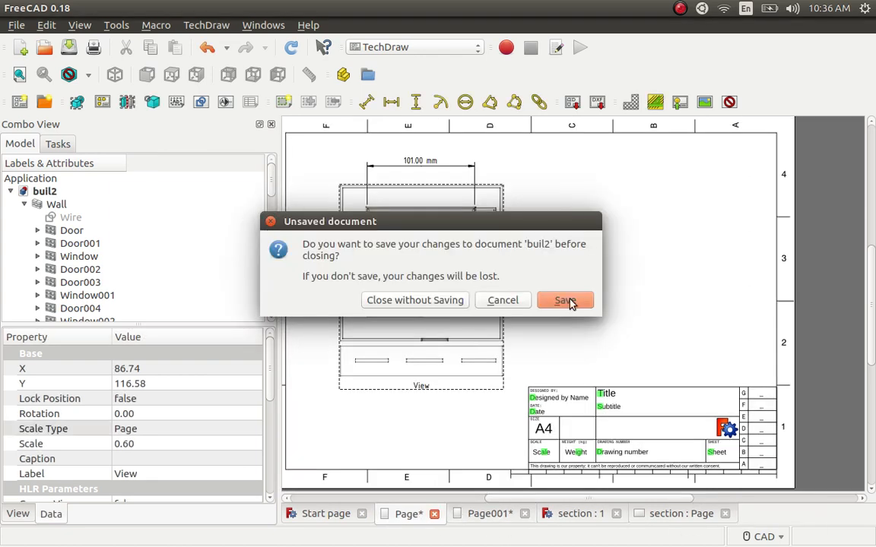
pyautogui.click(445, 300)
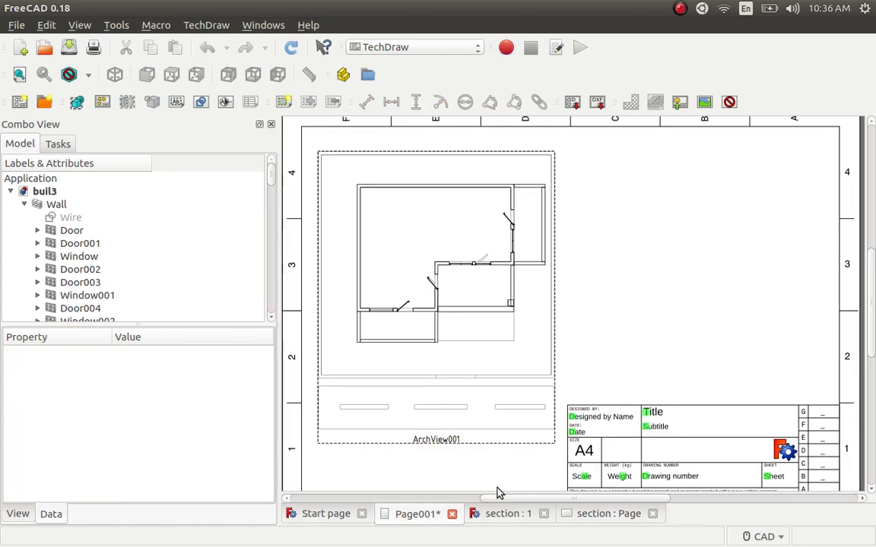
pyautogui.click(451, 514)
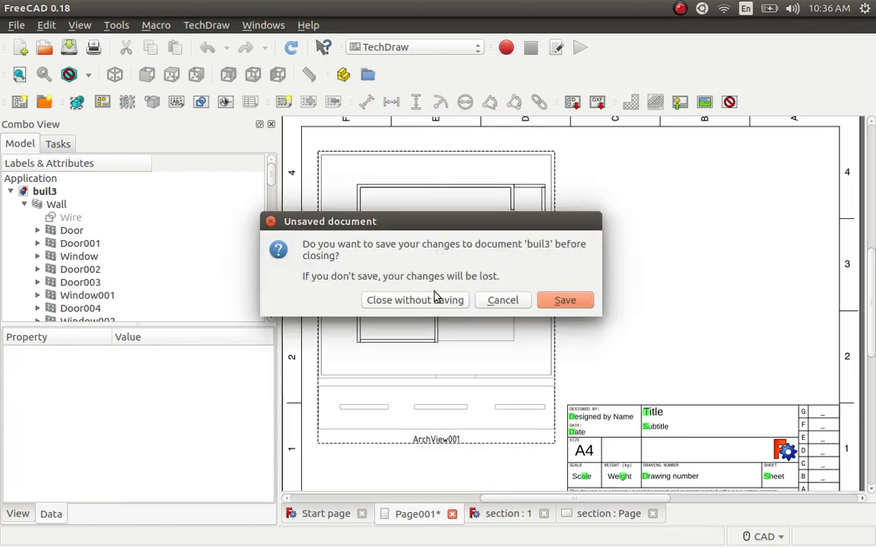
pyautogui.click(437, 300)
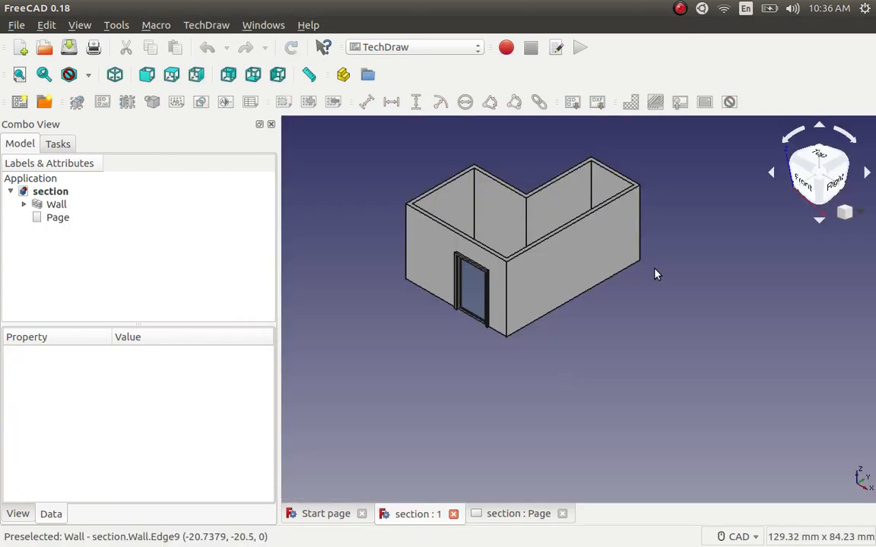
# Step: Switch the section document to the Arch workbench
pyautogui.scroll(-2, 509, 375)
pyautogui.scroll(2, 555, 247)
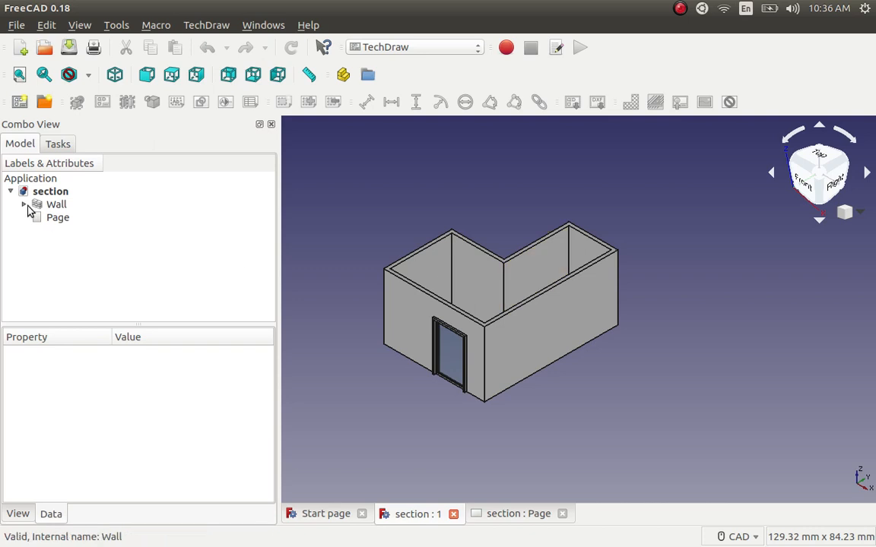
pyautogui.click(477, 49)
pyautogui.click(418, 31)
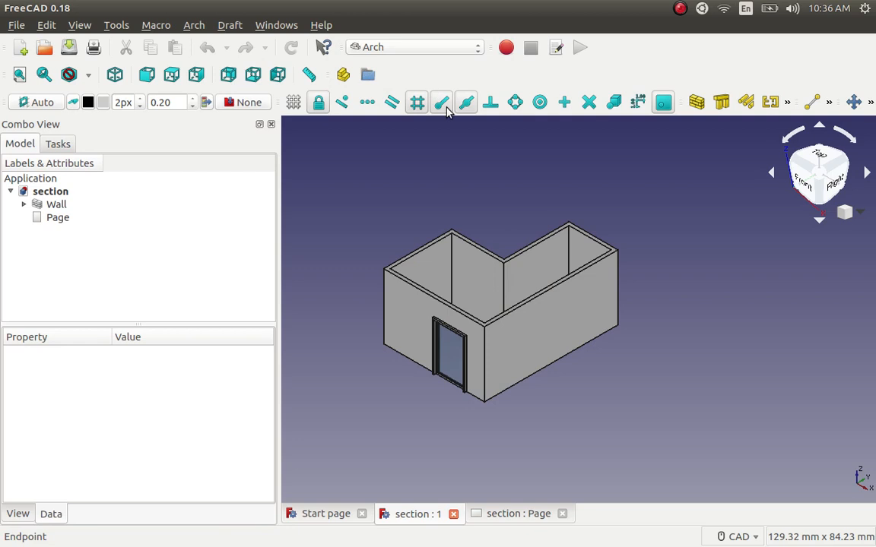
pyautogui.click(787, 103)
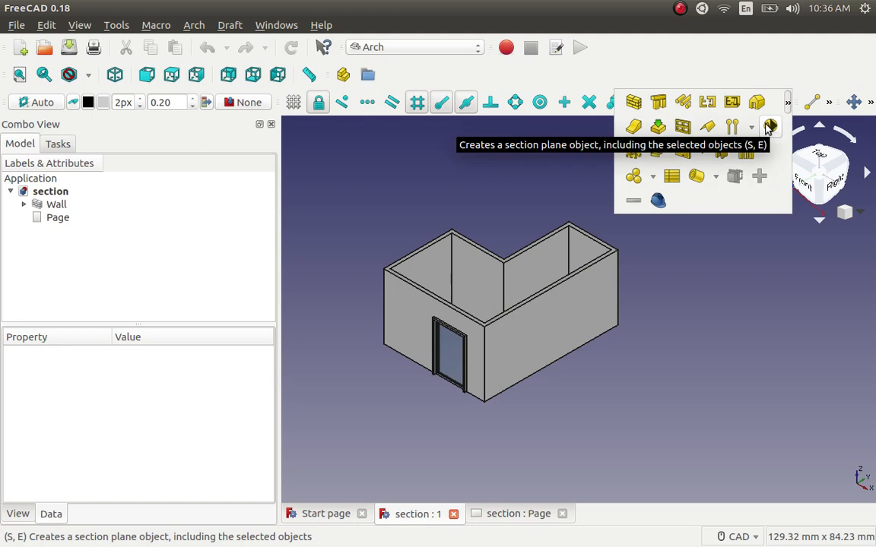
pyautogui.click(38, 205)
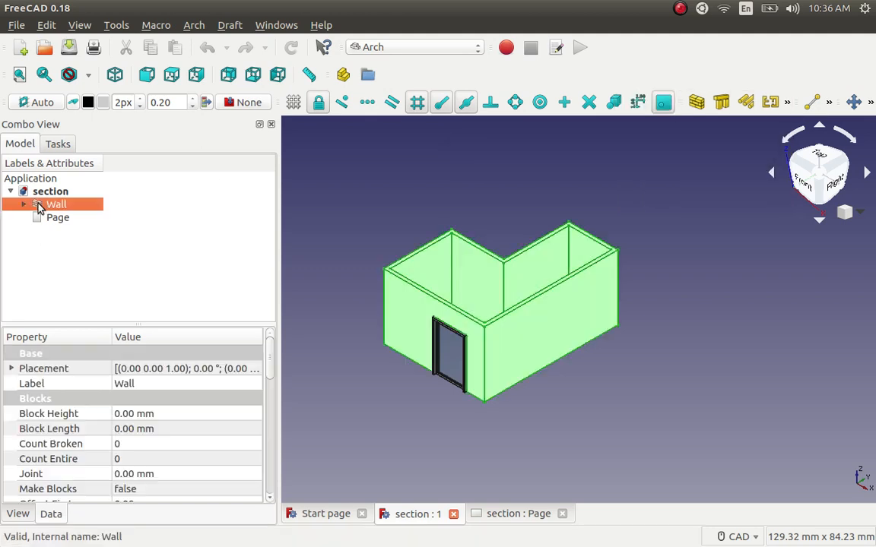
pyautogui.click(25, 205)
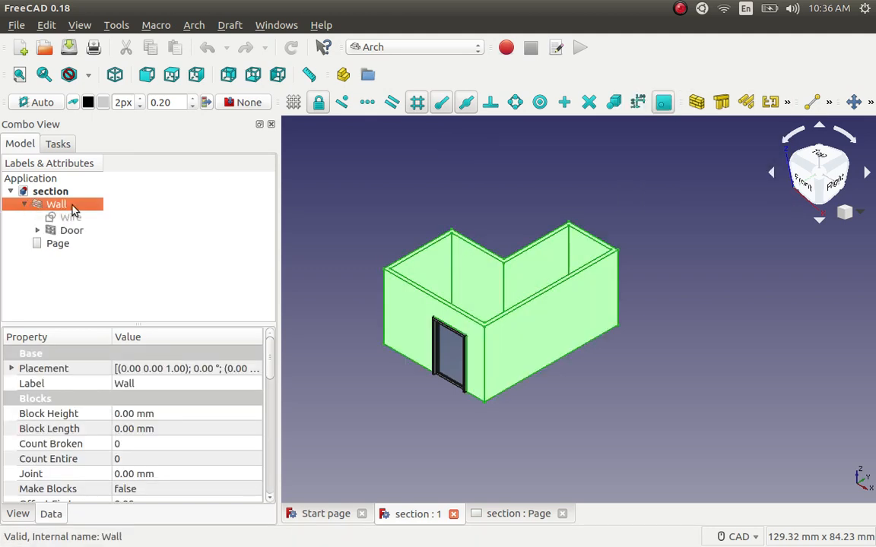
pyautogui.keyDown('ctrl'); pyautogui.click(73, 231); pyautogui.keyUp('ctrl')
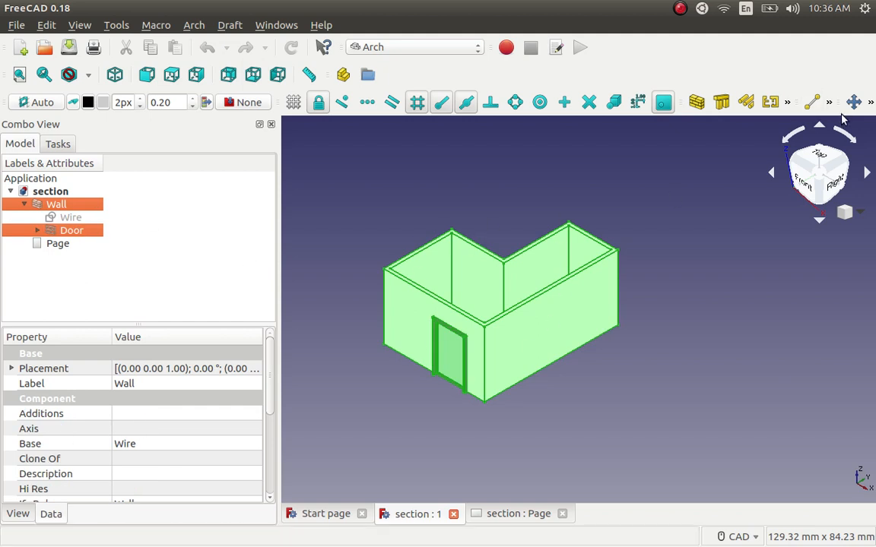
pyautogui.click(789, 104)
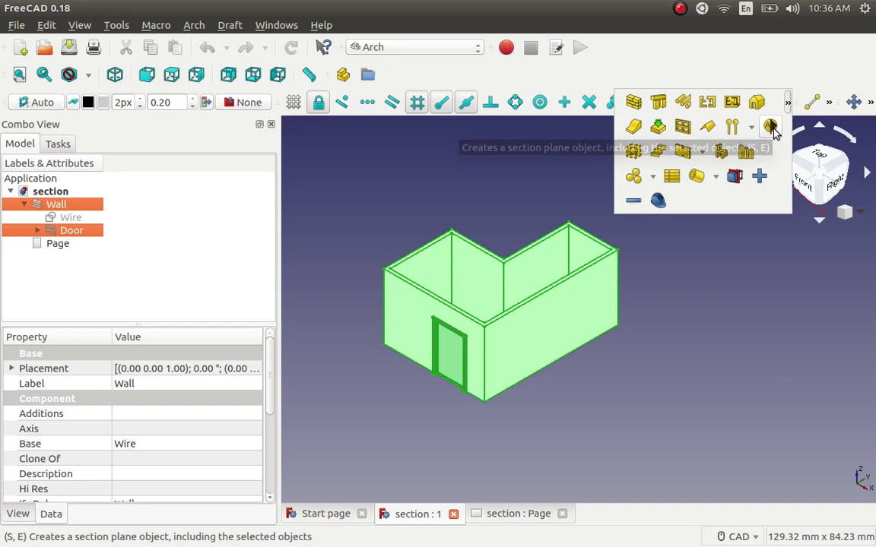
pyautogui.click(561, 180)
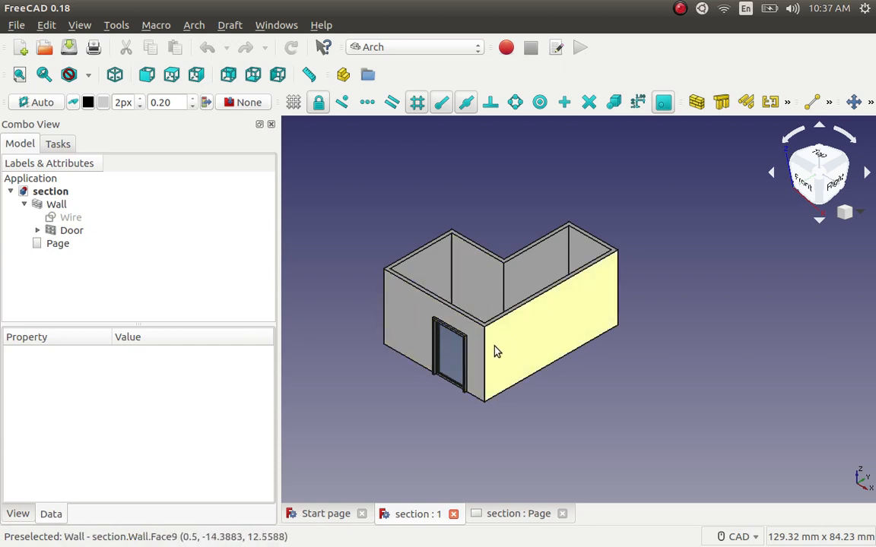
# Step: Open the wall's Door object for editing its window elements
pyautogui.scroll(-2, 608, 245)
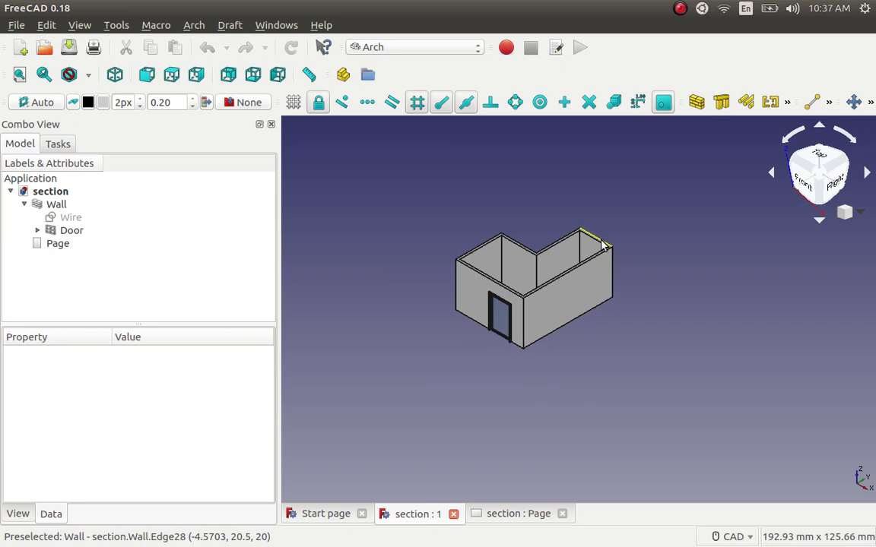
pyautogui.scroll(6, 504, 309)
pyautogui.scroll(5, 504, 310)
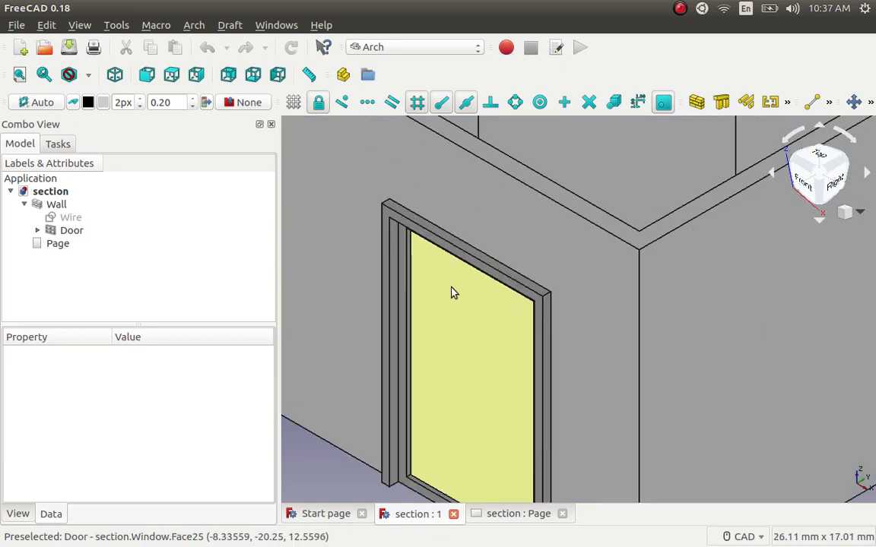
pyautogui.scroll(-5, 463, 307)
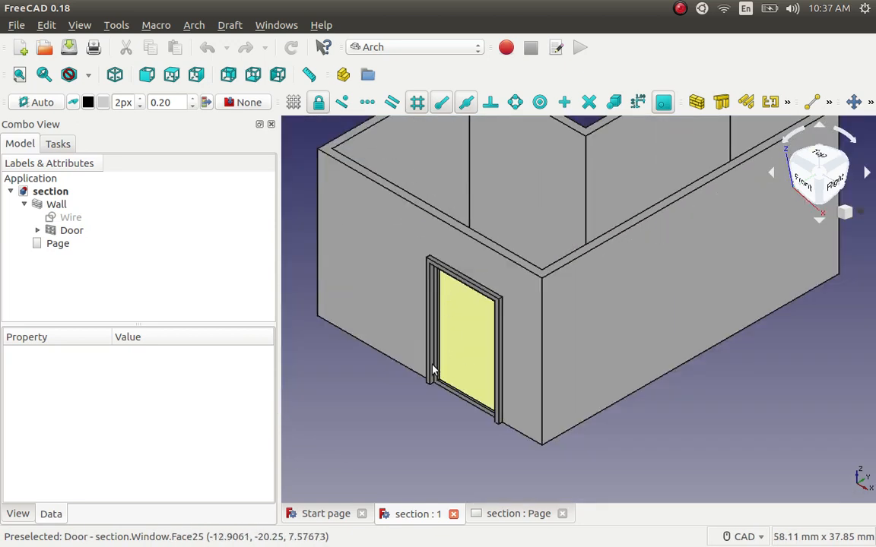
pyautogui.click(71, 230)
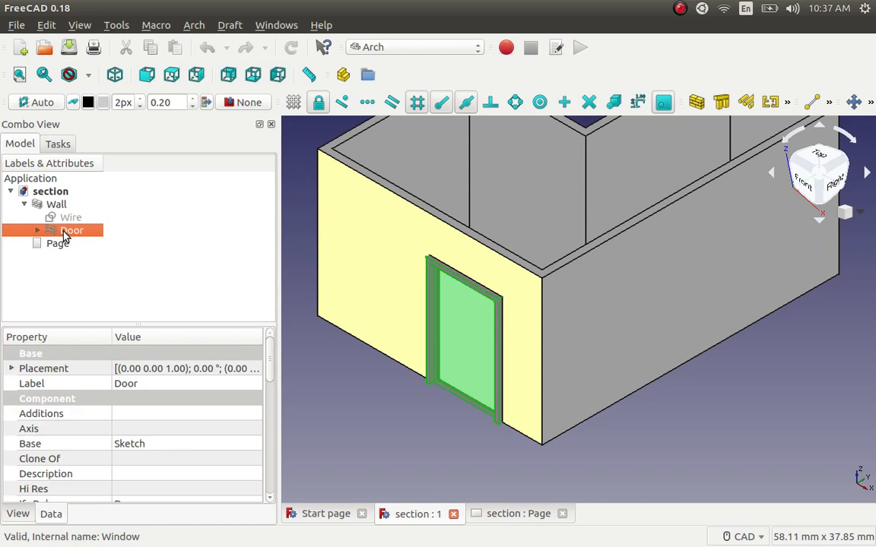
pyautogui.doubleClick(55, 234)
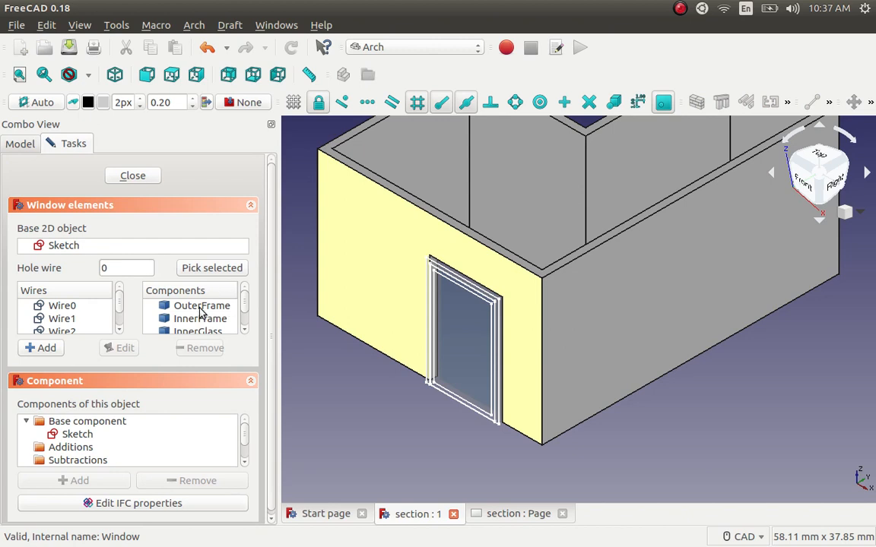
# Step: Select the door sketch's vertical edge at the left jamb and use it to set the hole wire to 2
pyautogui.scroll(6, 391, 387)
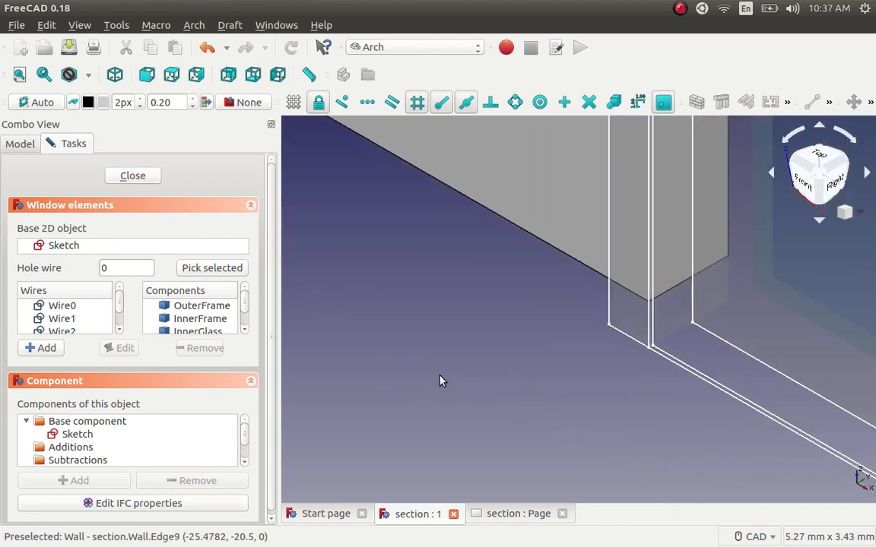
pyautogui.scroll(2, 426, 365)
pyautogui.scroll(-2, 414, 344)
pyautogui.scroll(3, 406, 331)
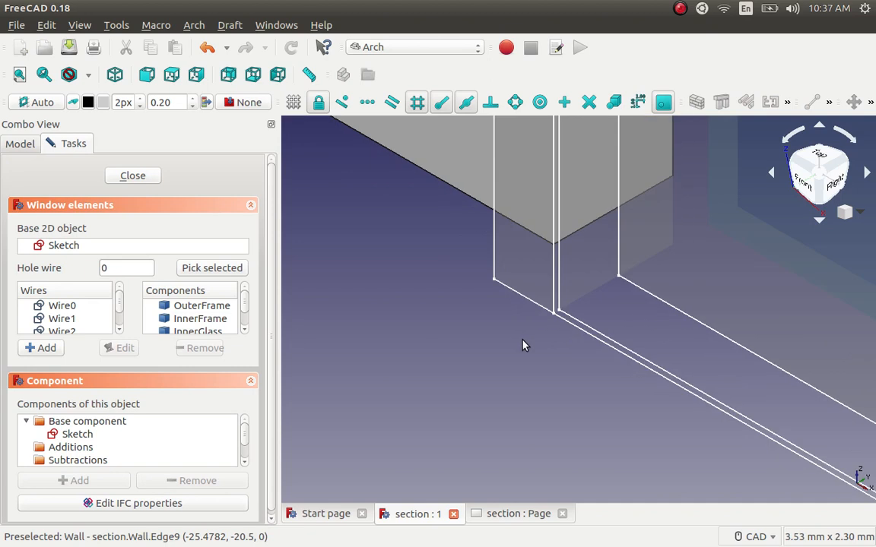
pyautogui.click(554, 295)
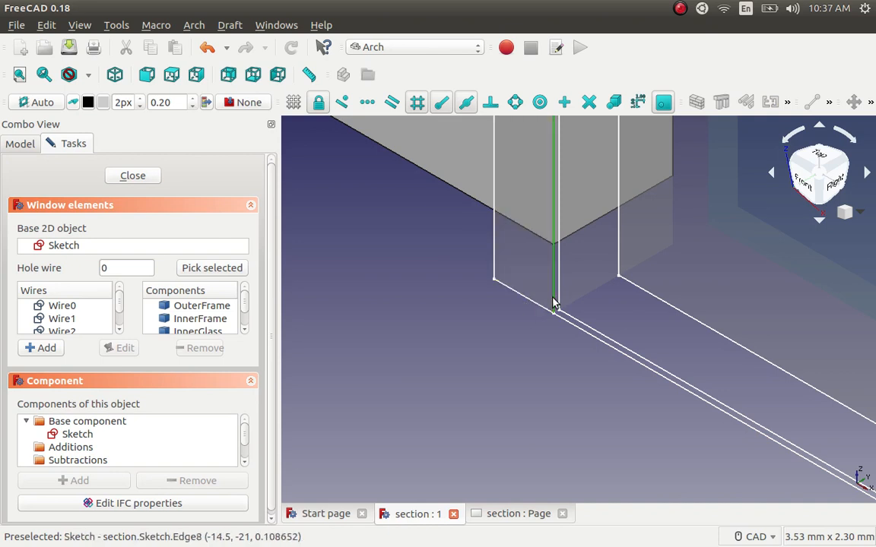
pyautogui.click(209, 270)
# Step: Update the door's OuterFrame component with the selected Edge8 as hinge and Arc 90 inv as opening mode
pyautogui.click(203, 307)
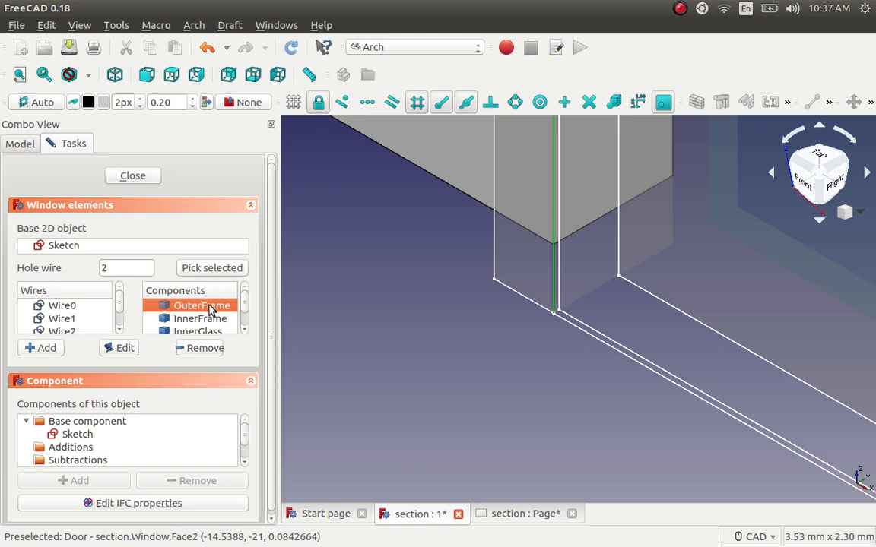
pyautogui.click(124, 348)
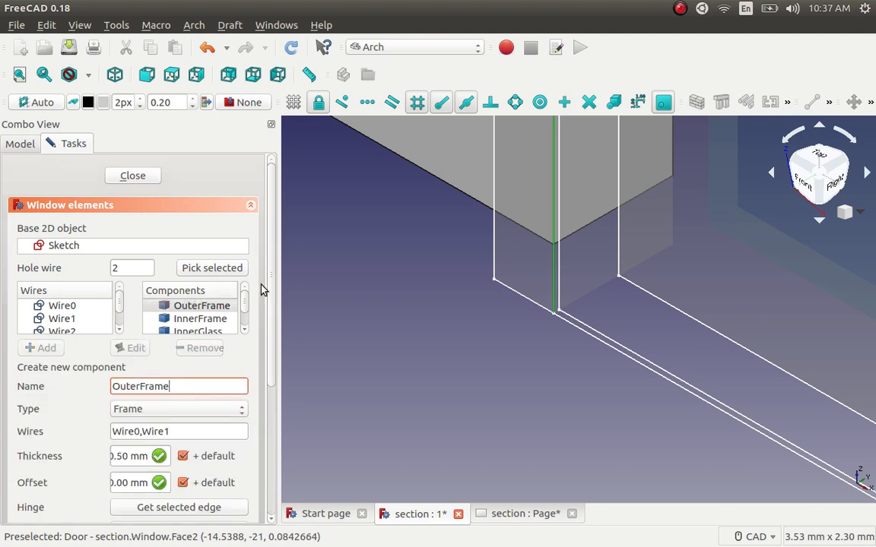
pyautogui.moveTo(274, 299); pyautogui.dragTo(270, 417)
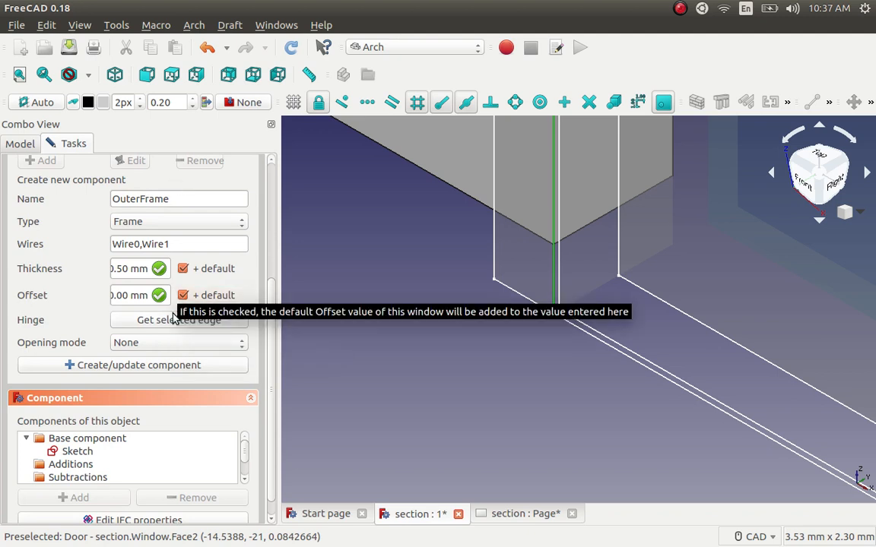
pyautogui.click(173, 322)
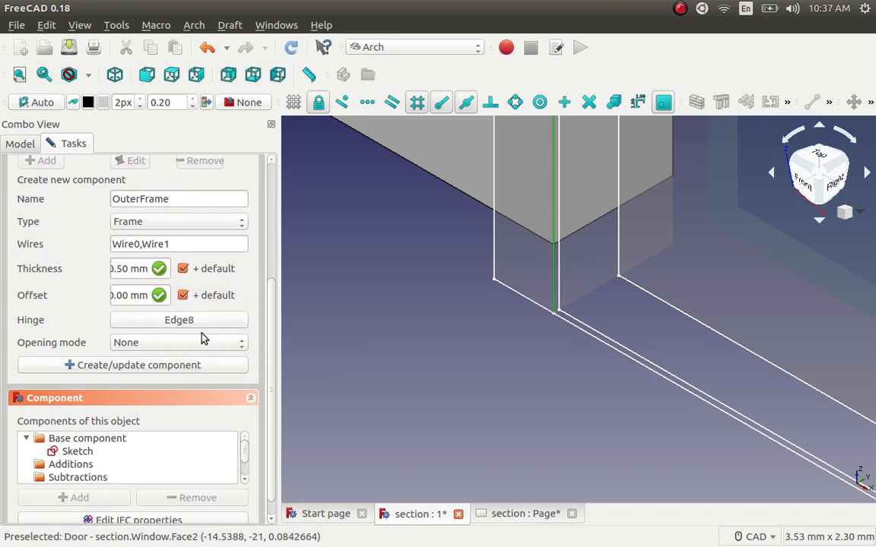
pyautogui.click(240, 349)
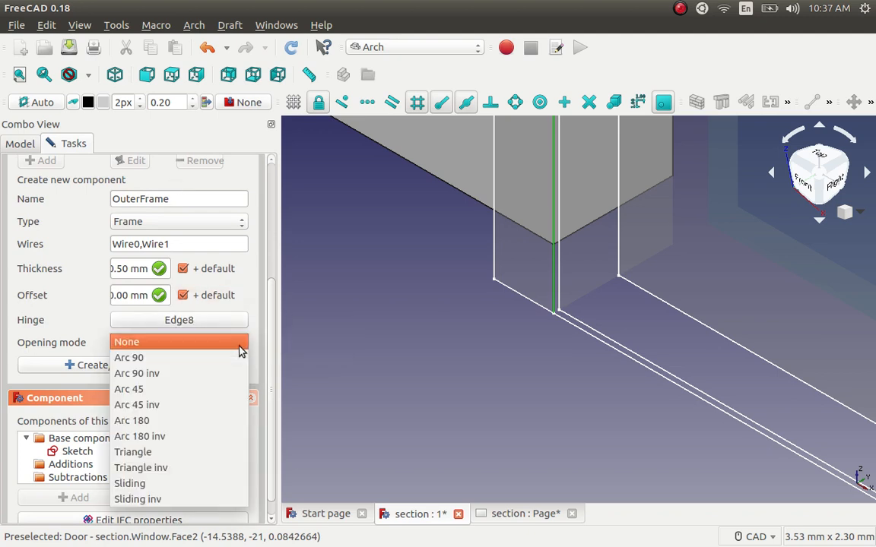
pyautogui.click(203, 374)
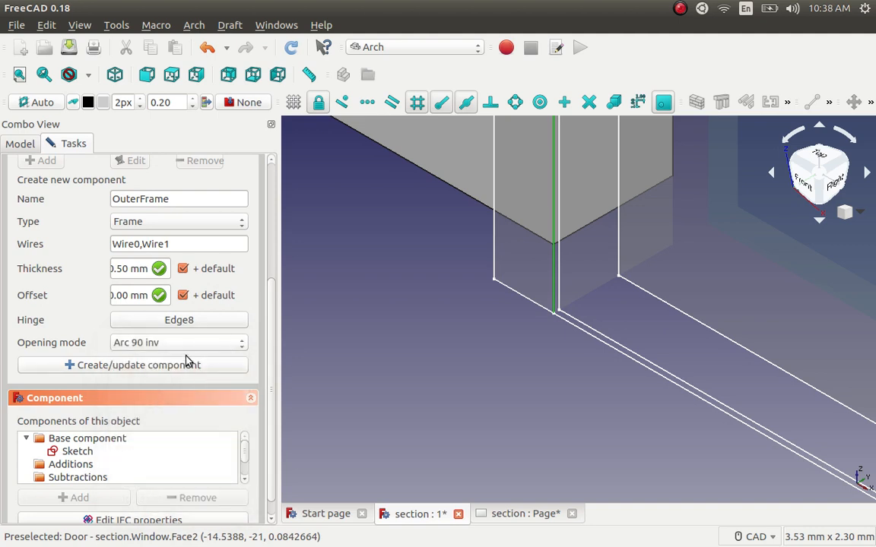
pyautogui.click(174, 368)
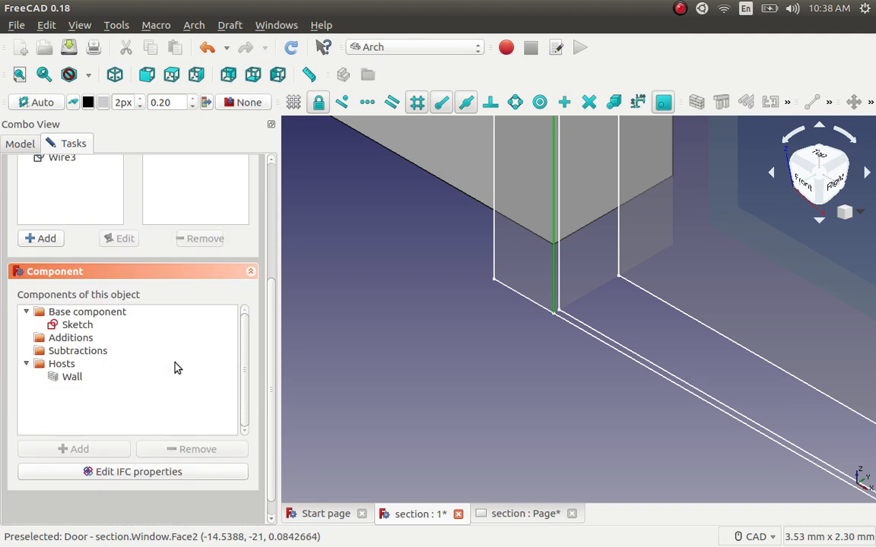
# Step: Finish editing the door's window elements and set the Door's Opening property to 45
pyautogui.click(135, 165)
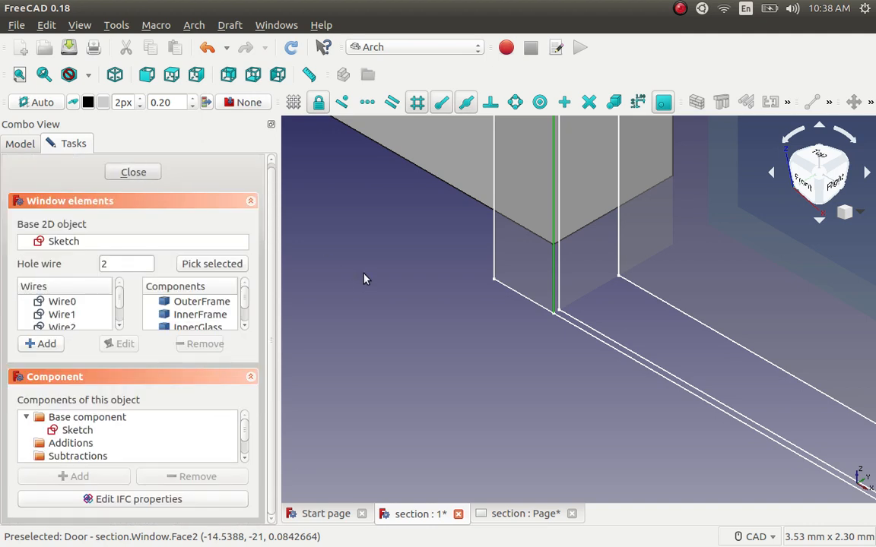
pyautogui.scroll(-10, 469, 289)
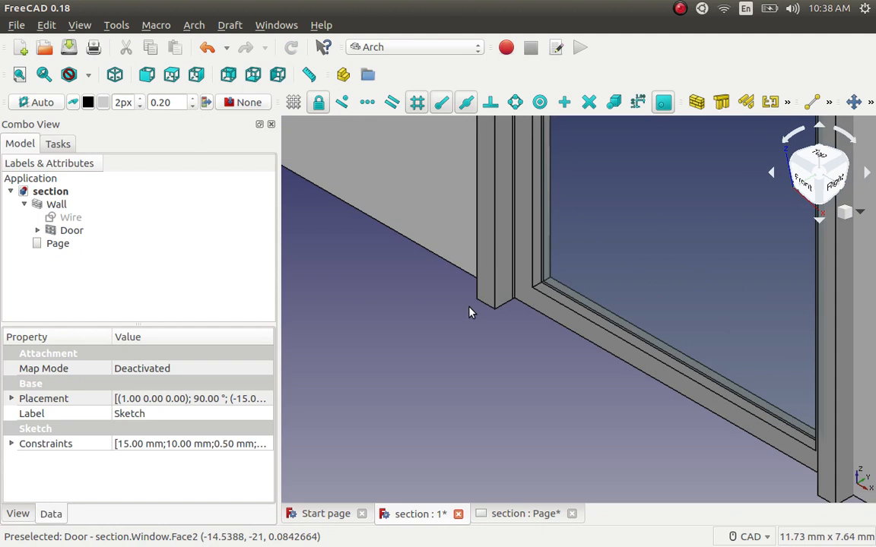
pyautogui.scroll(3, 435, 220)
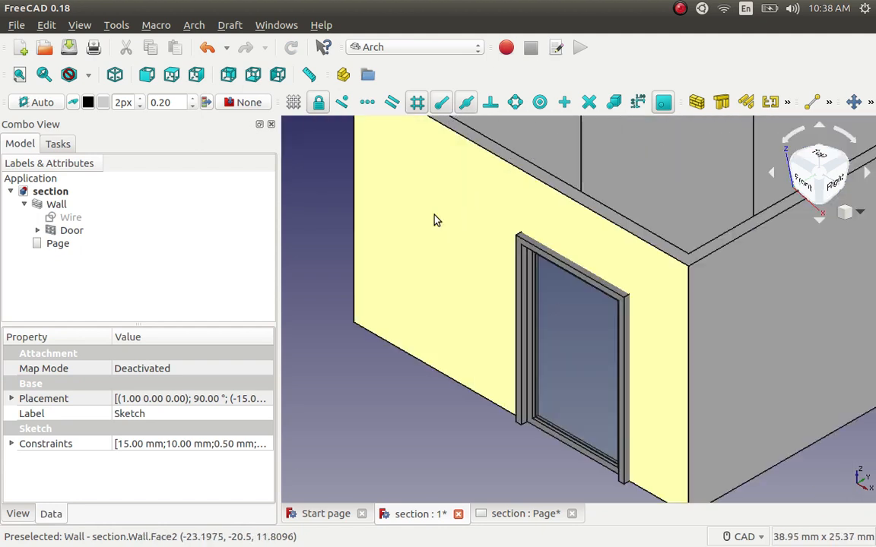
pyautogui.click(72, 231)
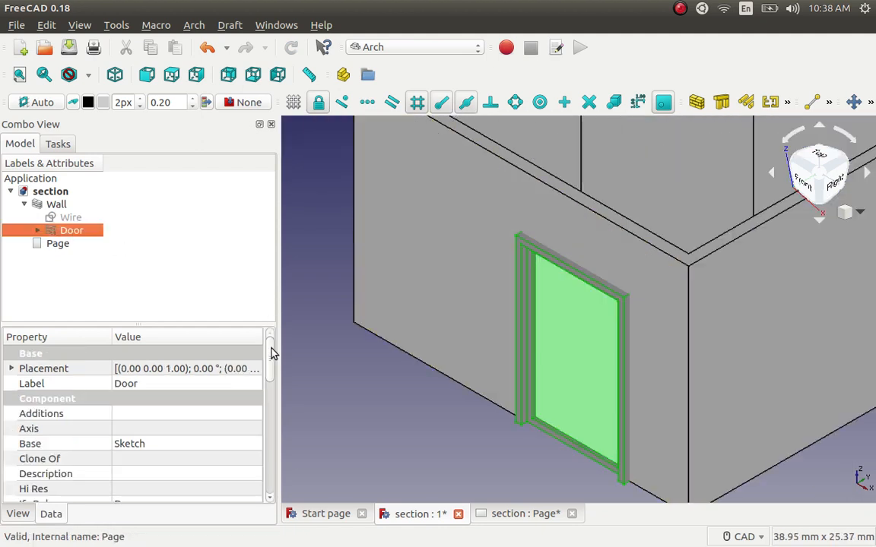
pyautogui.moveTo(271, 339); pyautogui.dragTo(275, 479)
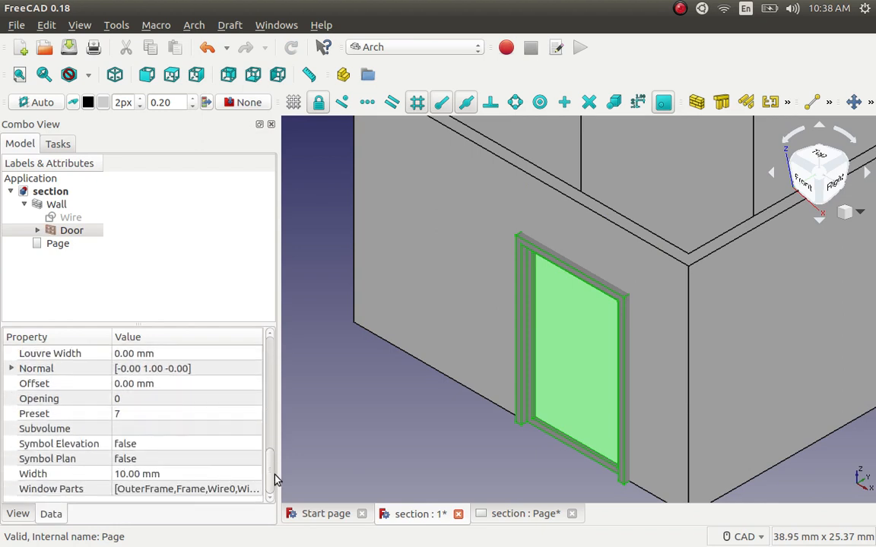
pyautogui.click(132, 398)
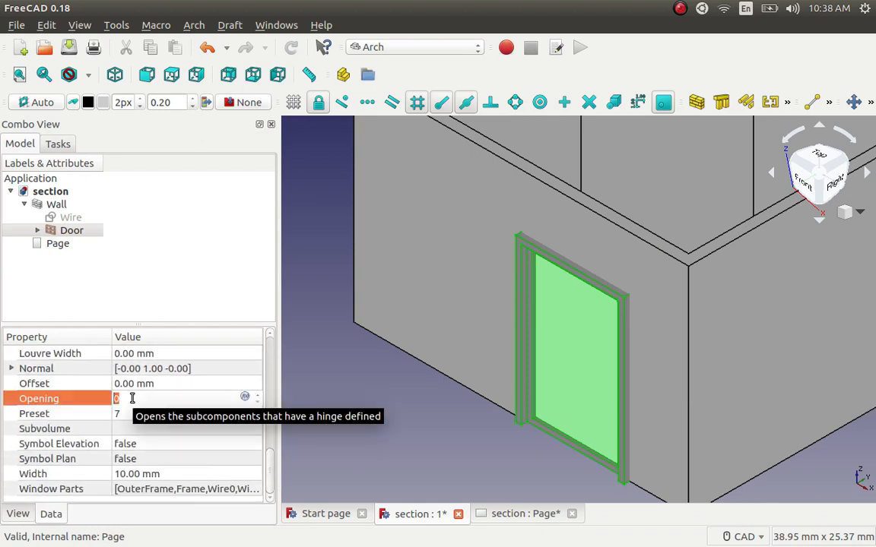
pyautogui.write('45')
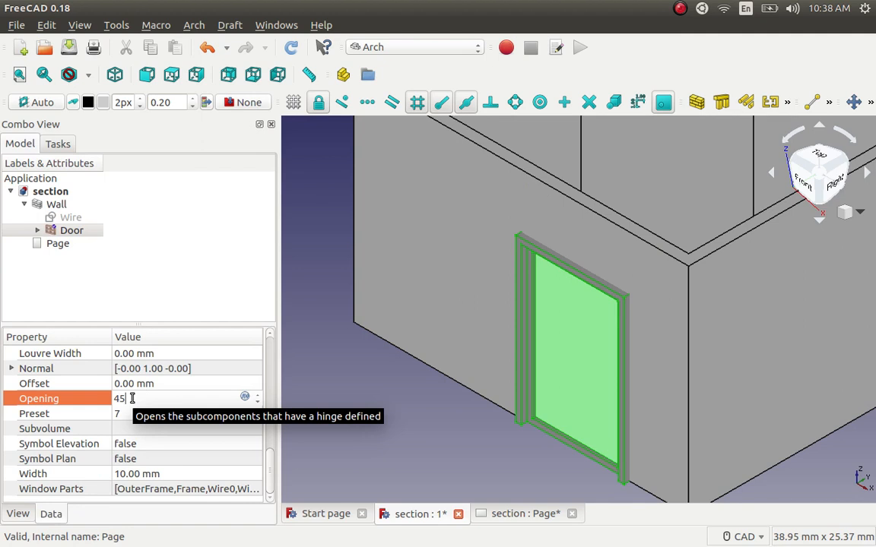
pyautogui.click(180, 383)
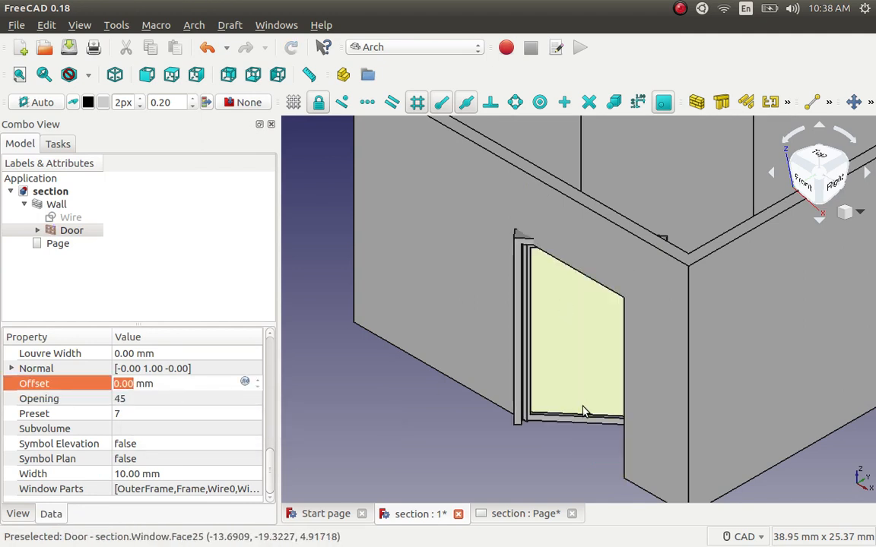
# Step: Set both the Symbol Plan and Symbol Elevation properties of the door to true
pyautogui.scroll(-4, 584, 410)
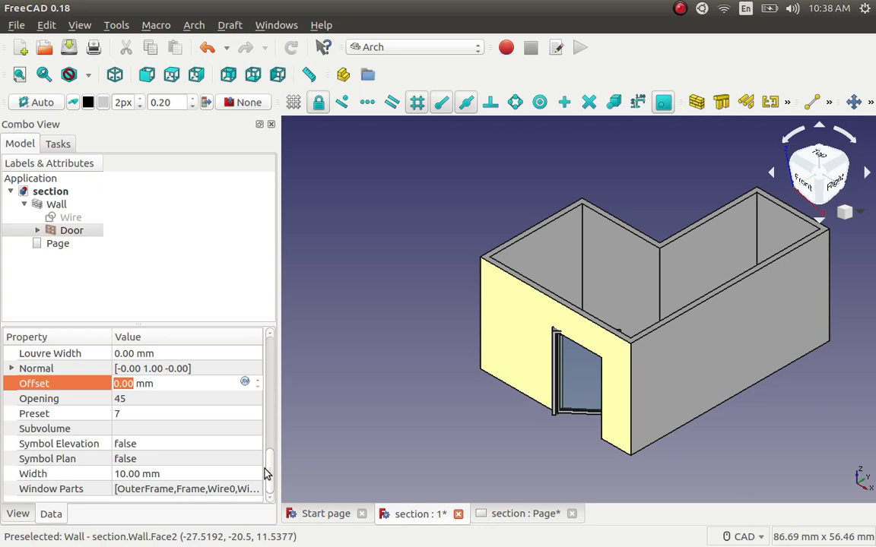
pyautogui.click(168, 461)
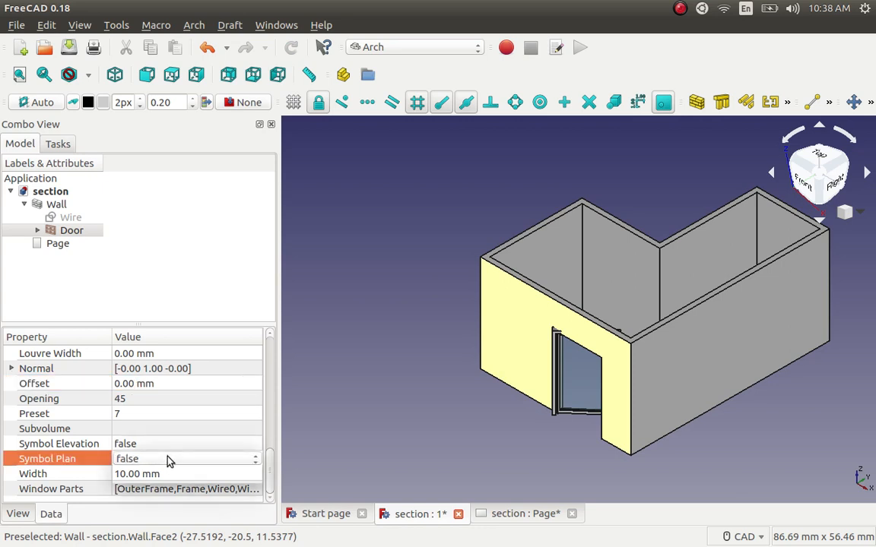
pyautogui.click(170, 462)
pyautogui.click(161, 476)
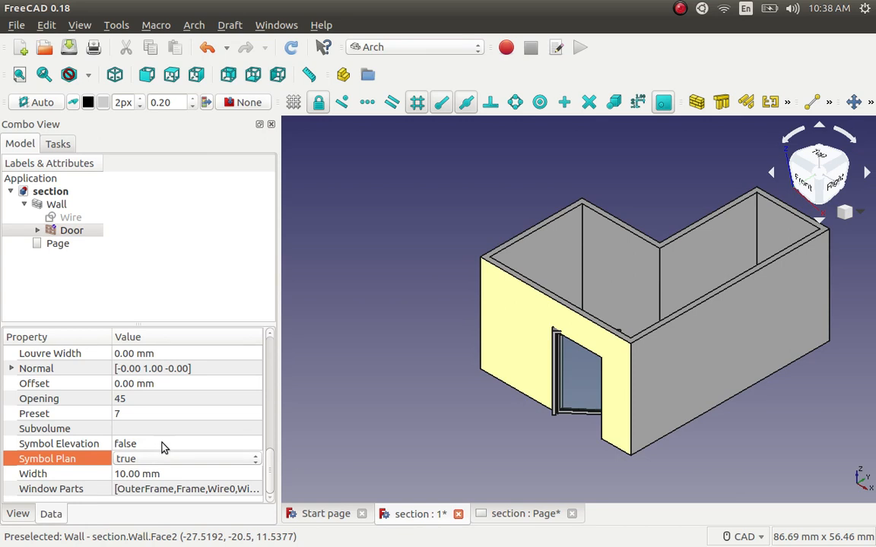
pyautogui.click(163, 447)
pyautogui.click(163, 447)
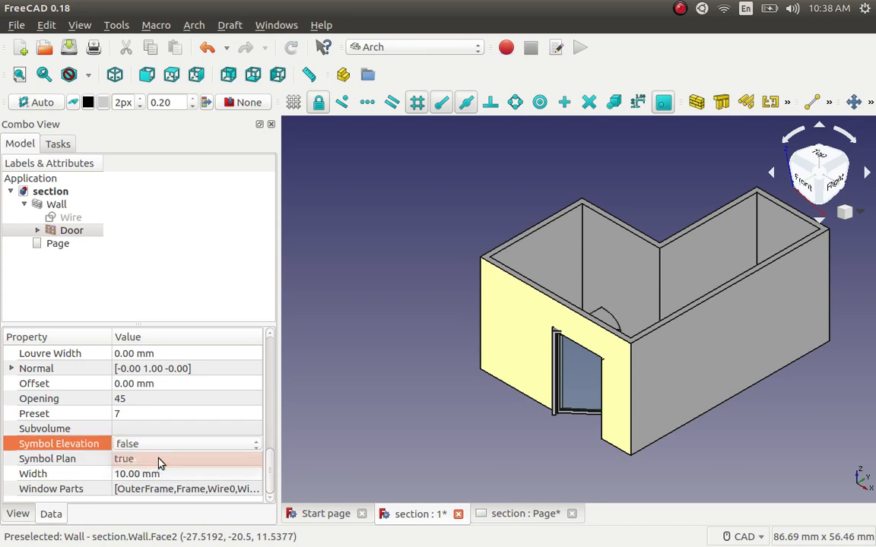
pyautogui.click(160, 460)
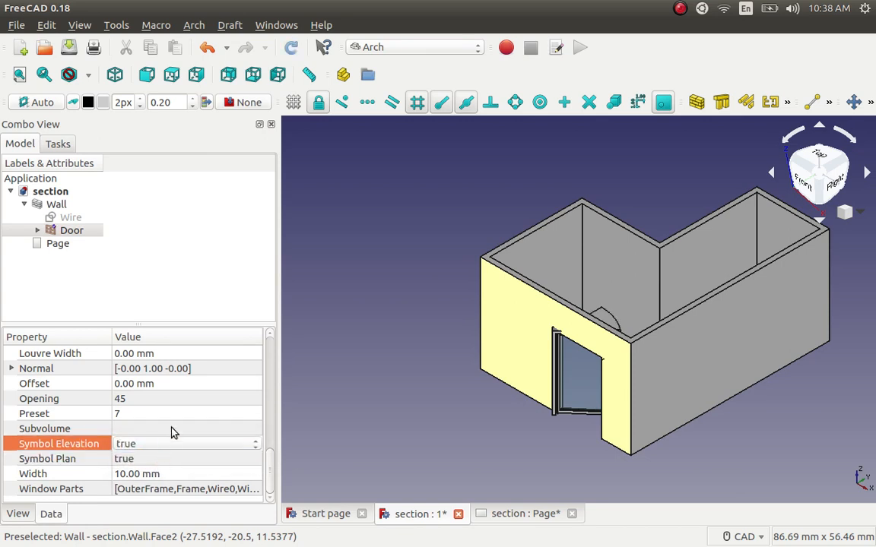
pyautogui.click(172, 430)
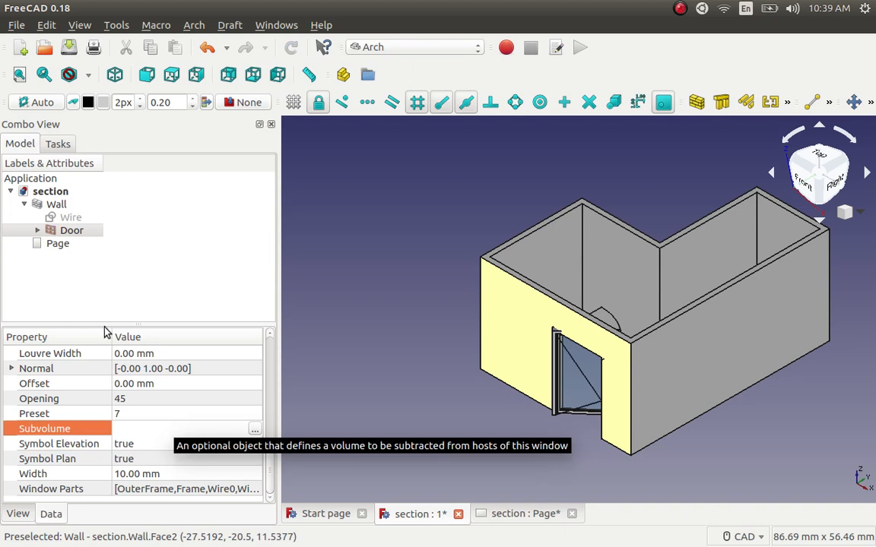
# Step: Create an Arch section plane that includes the Wall and Door objects
pyautogui.click(38, 207)
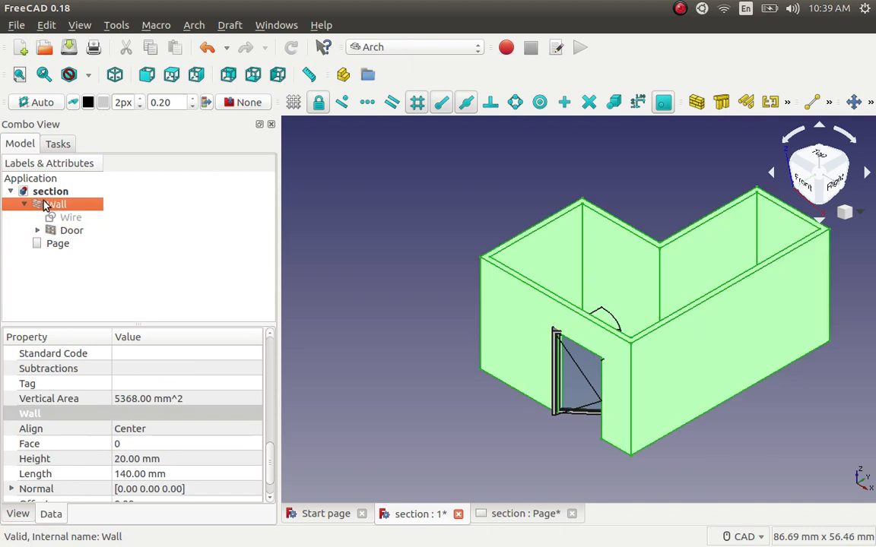
pyautogui.keyDown('ctrl'); pyautogui.click(70, 231); pyautogui.keyUp('ctrl')
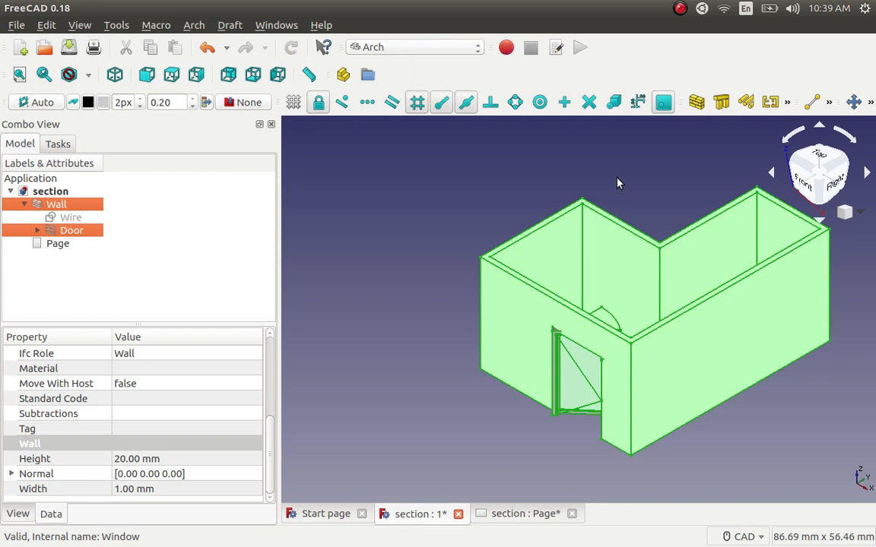
pyautogui.click(786, 102)
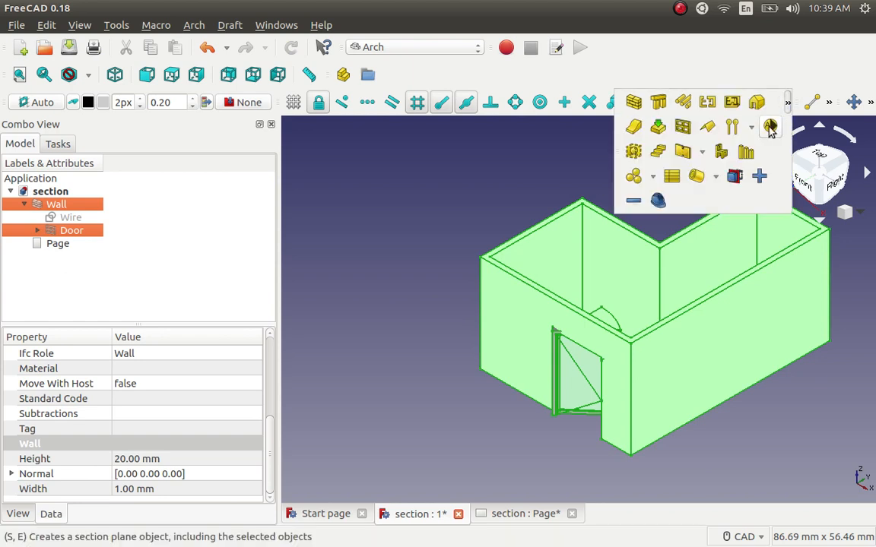
pyautogui.click(770, 127)
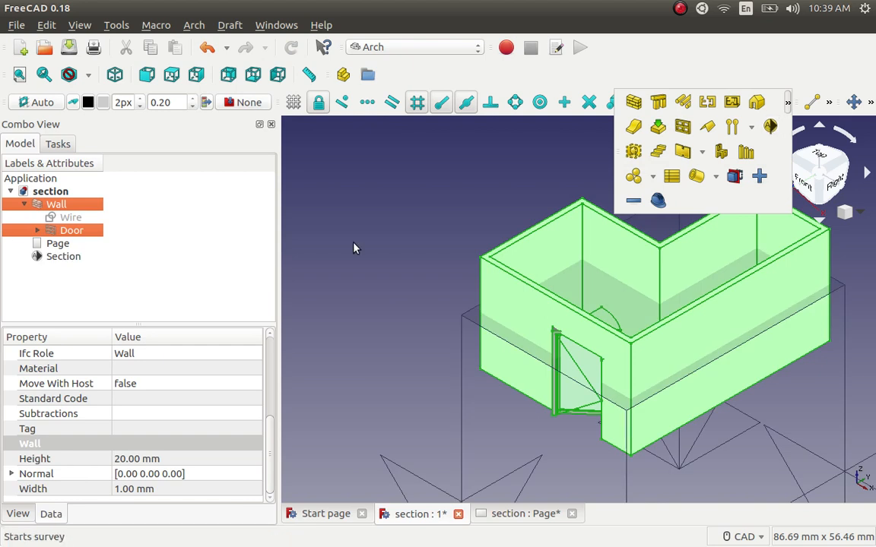
# Step: Reduce the section plane's Arrow Size to 5 mm in its view properties
pyautogui.scroll(-2, 355, 248)
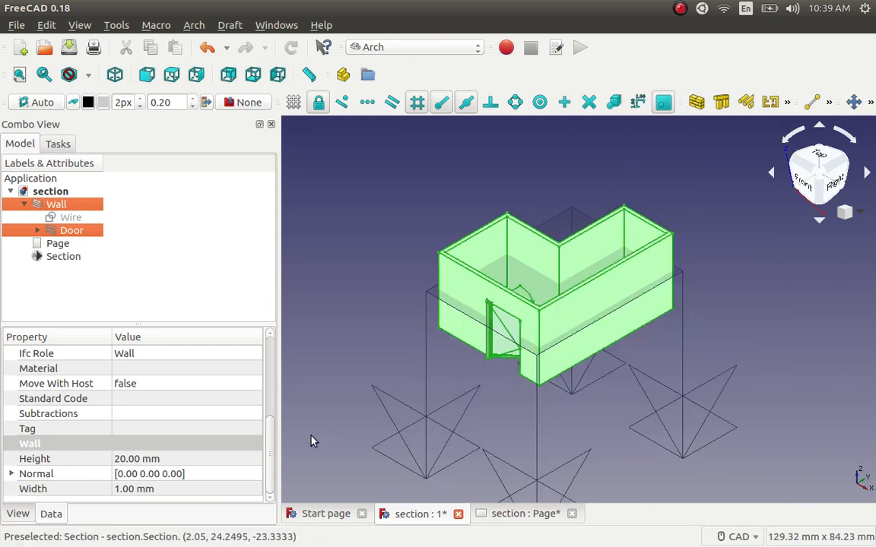
pyautogui.click(64, 256)
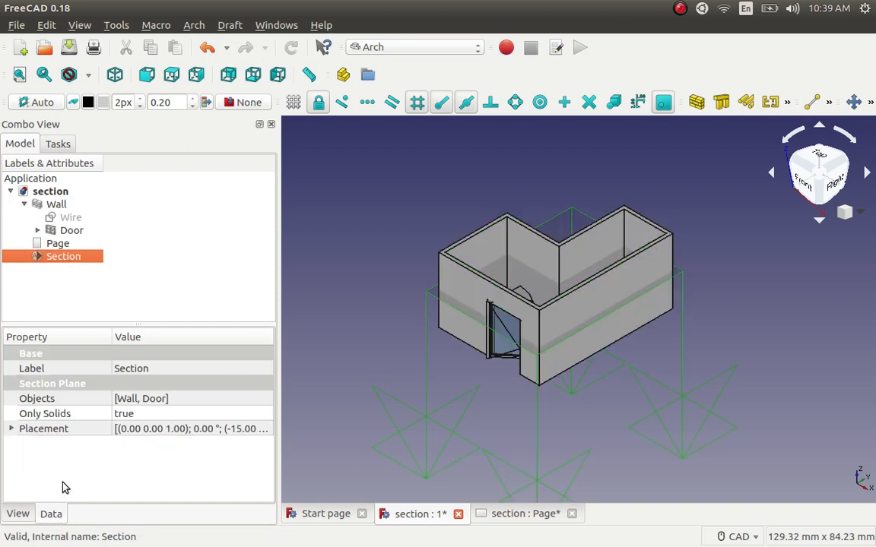
pyautogui.click(15, 514)
pyautogui.scroll(-1, 98, 455)
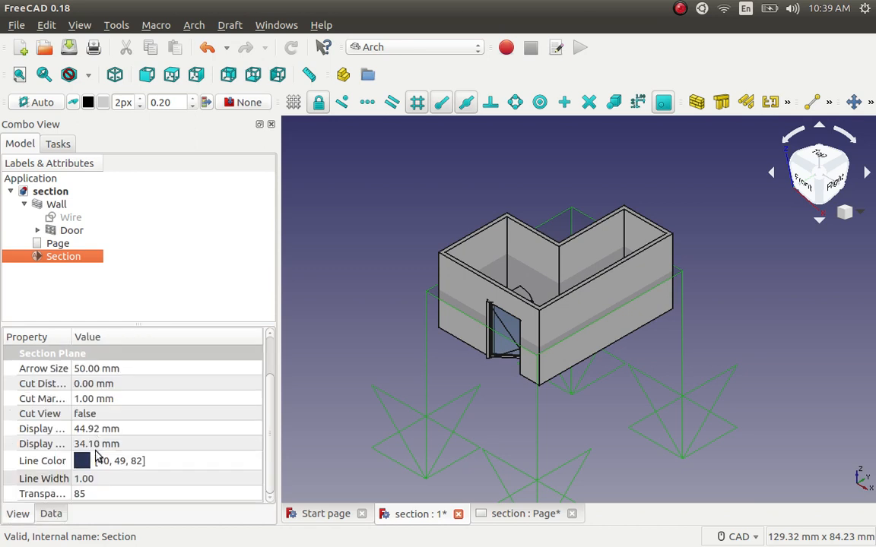
pyautogui.scroll(2, 97, 455)
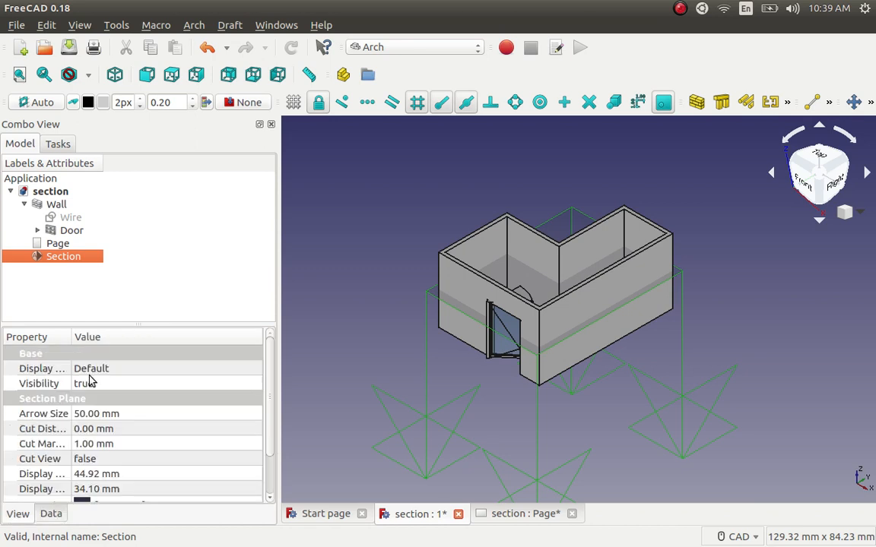
pyautogui.click(93, 414)
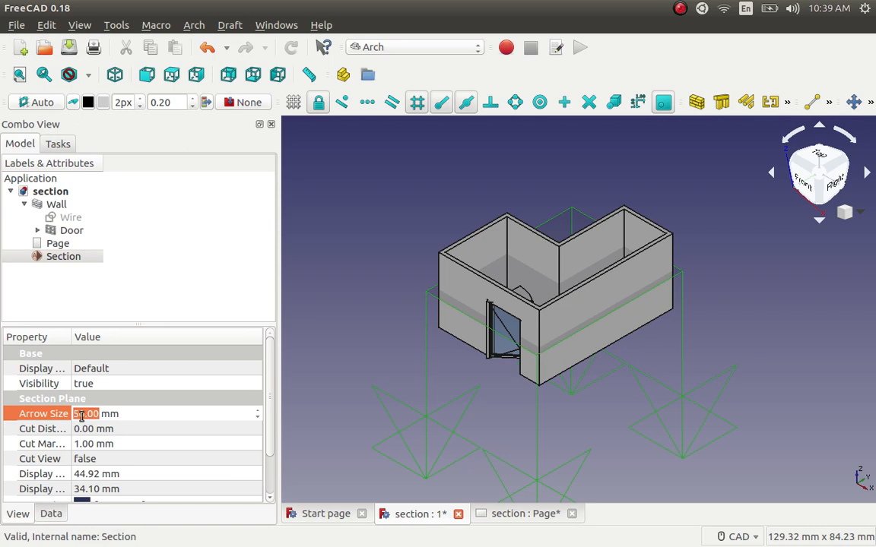
pyautogui.moveTo(82, 415); pyautogui.dragTo(78, 415)
pyautogui.press('BackSpace')
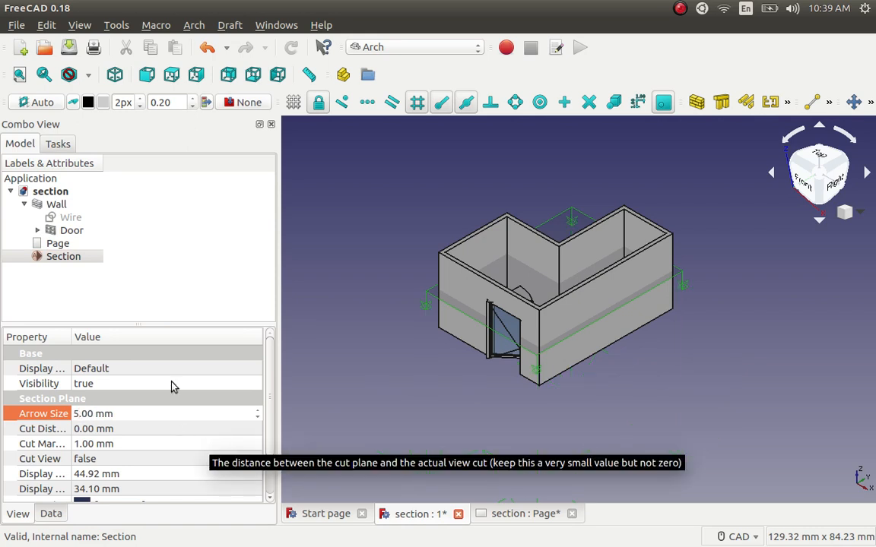
pyautogui.click(174, 387)
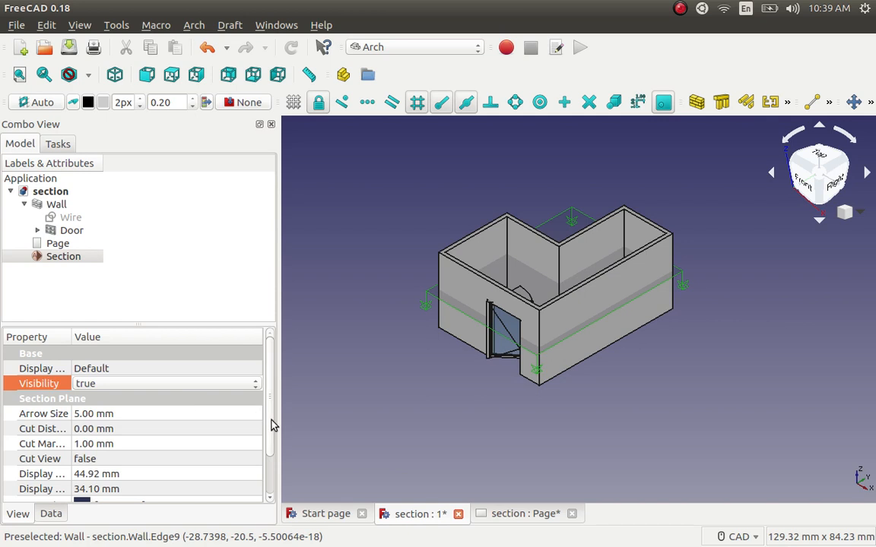
# Step: Review the section plane's remaining display properties and expand its Placement and Axis data
pyautogui.scroll(-2, 273, 441)
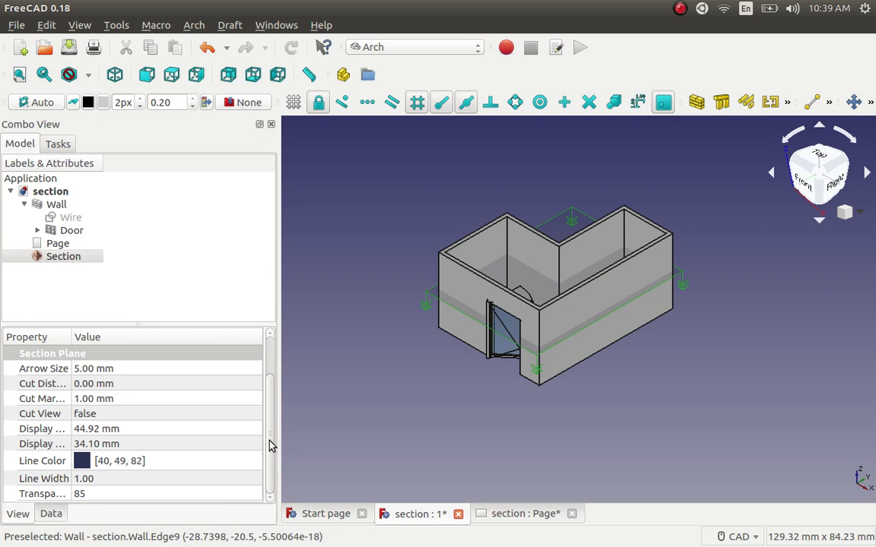
pyautogui.moveTo(270, 440); pyautogui.dragTo(268, 486)
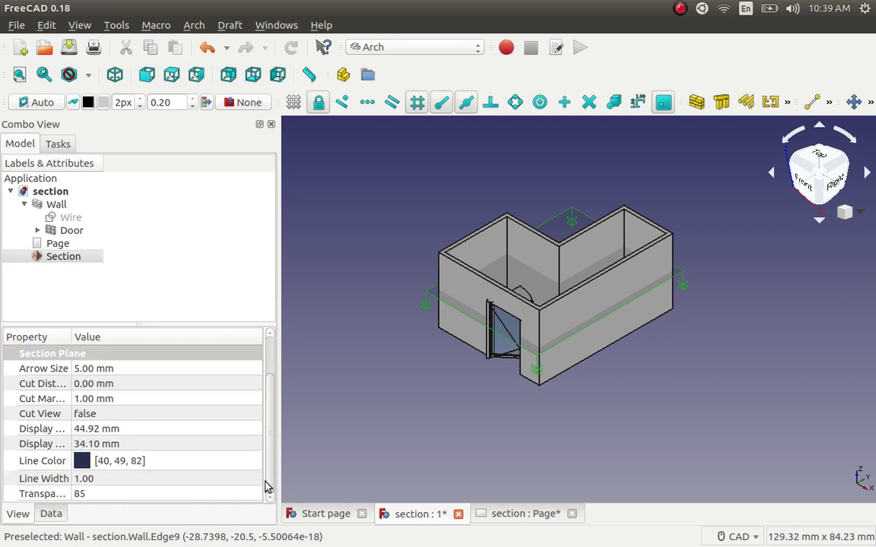
pyautogui.click(51, 513)
pyautogui.click(11, 429)
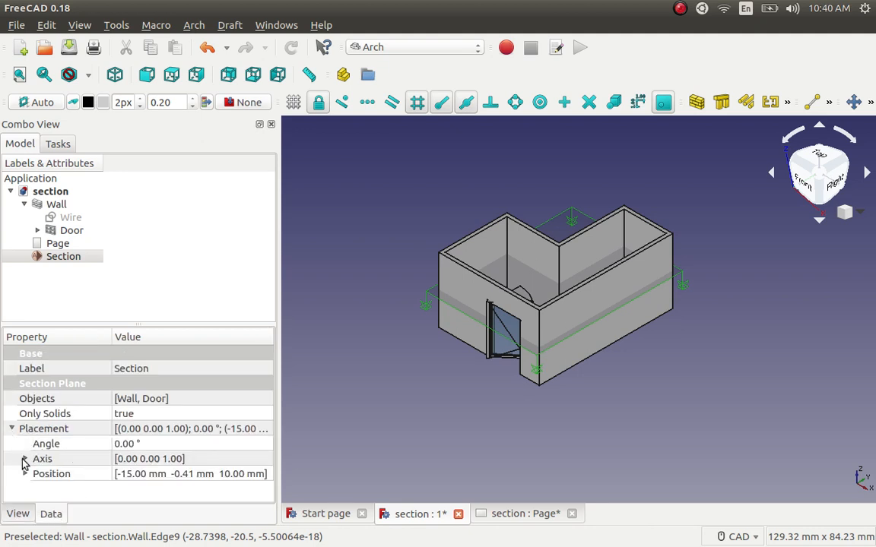
pyautogui.click(25, 459)
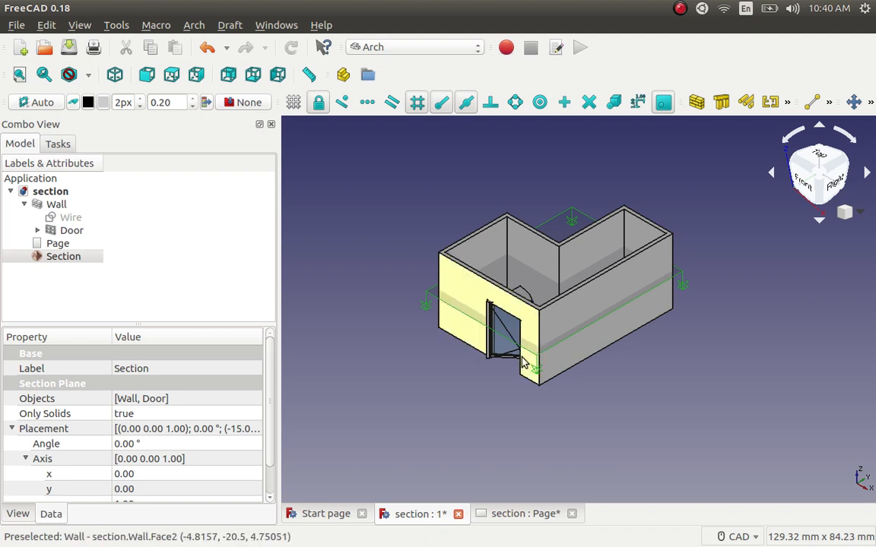
# Step: Switch to the TechDraw workbench and insert a new A4 drawing page from the default template
pyautogui.click(478, 51)
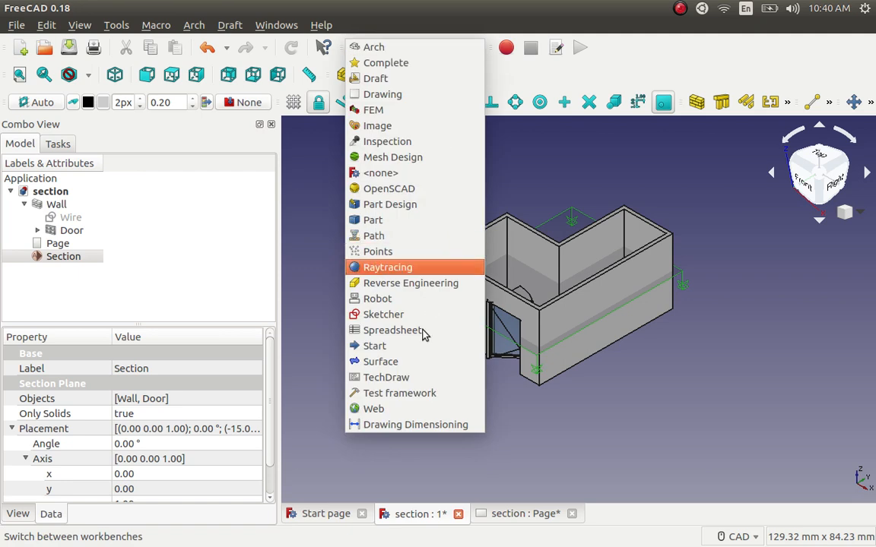
pyautogui.click(411, 379)
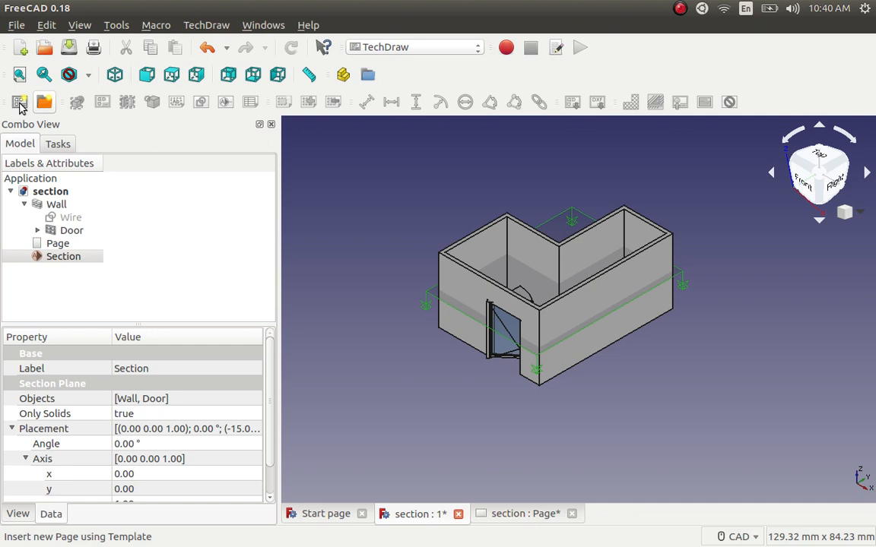
pyautogui.click(19, 102)
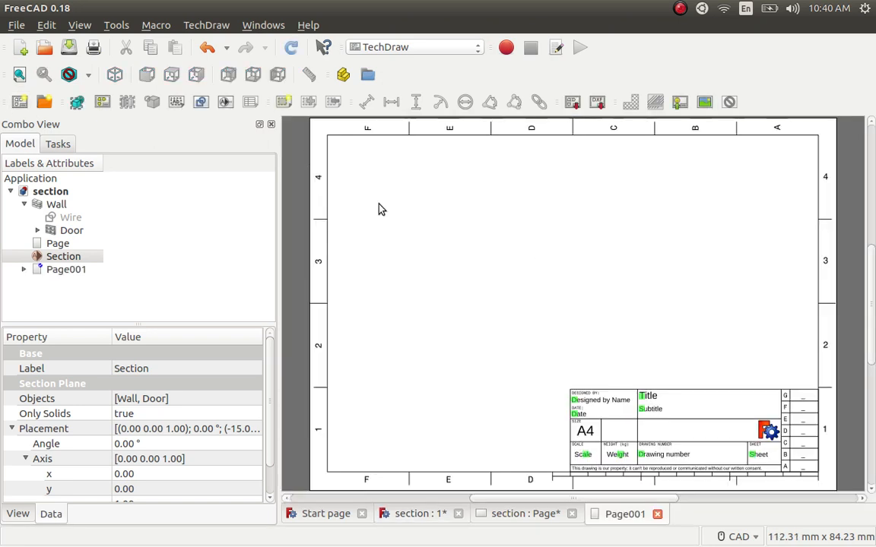
# Step: Insert a view of the Arch Section plane into the new drawing page
pyautogui.click(74, 262)
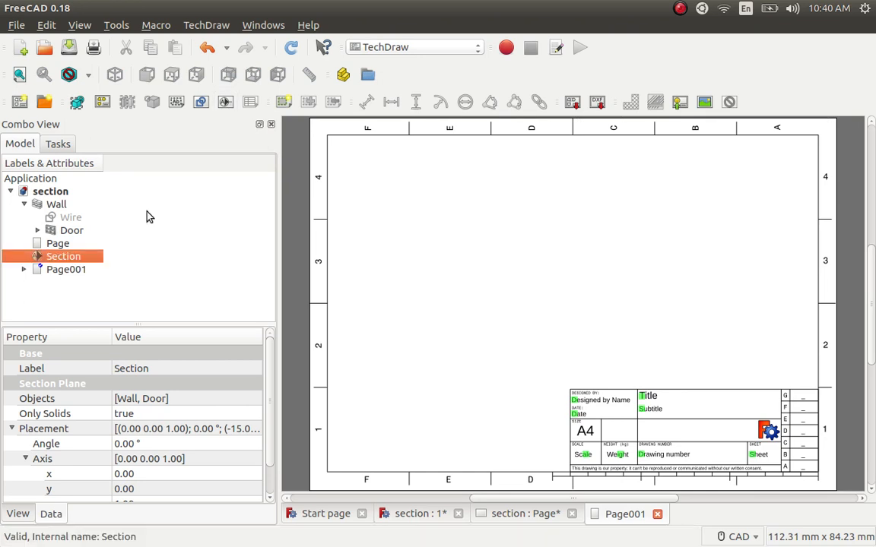
pyautogui.click(225, 104)
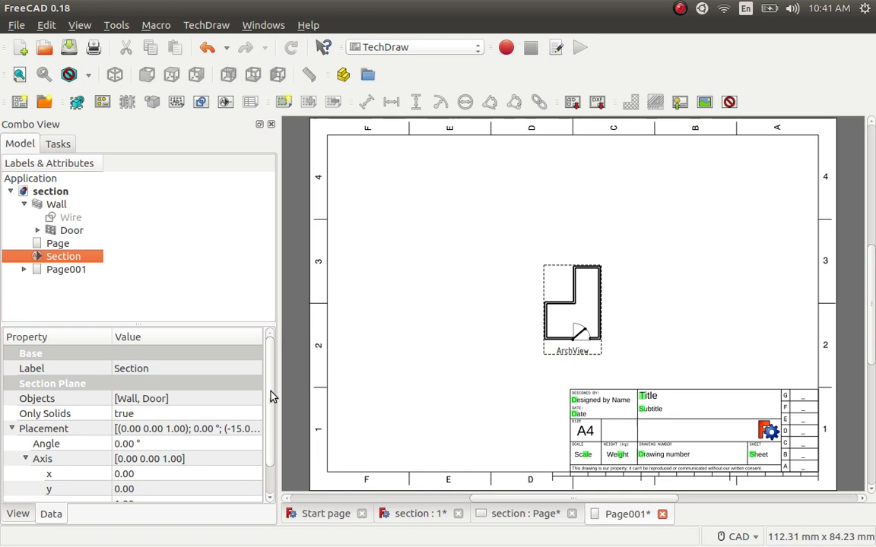
pyautogui.scroll(-1, 274, 429)
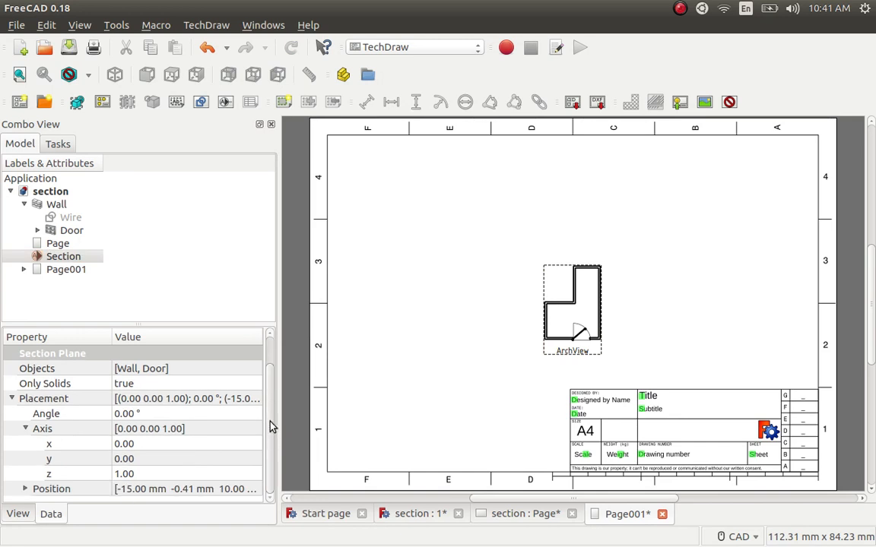
# Step: Set the scale of the ArchView on the second drawing page to 3
pyautogui.scroll(1, 274, 366)
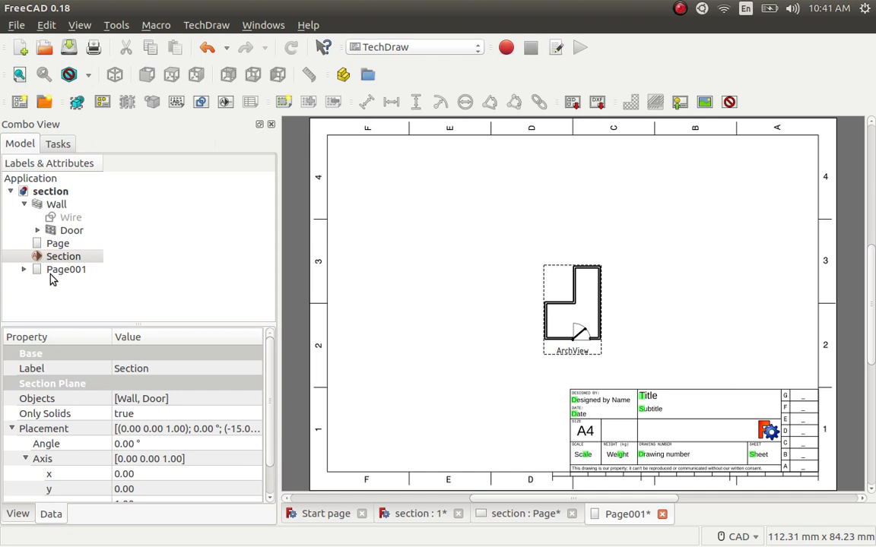
pyautogui.click(24, 269)
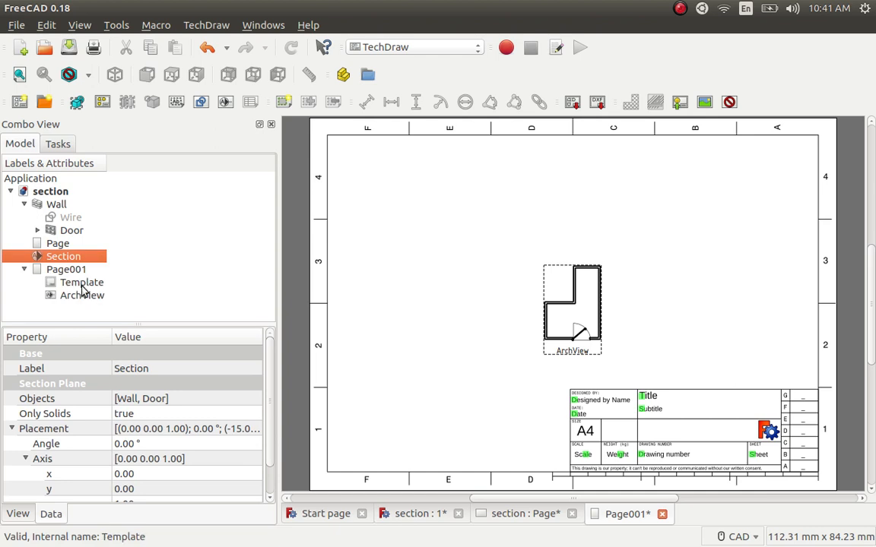
pyautogui.click(94, 301)
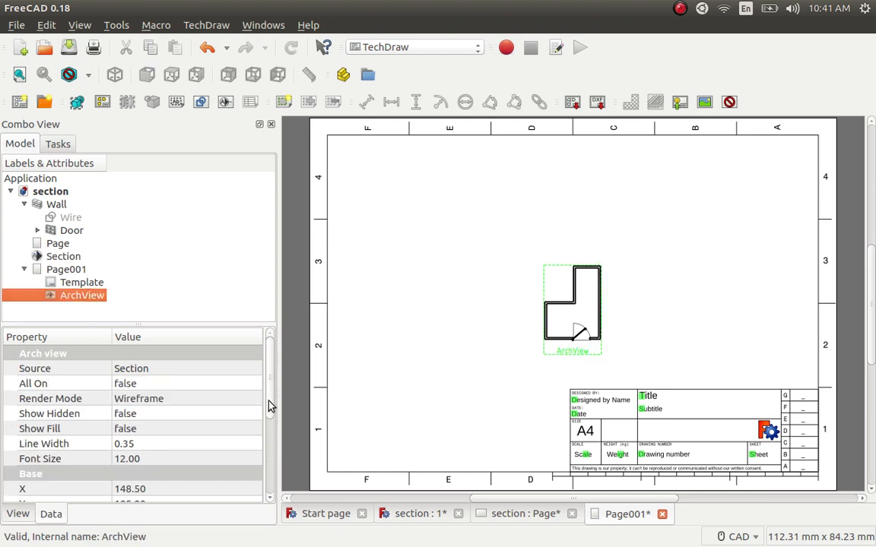
pyautogui.moveTo(270, 405); pyautogui.dragTo(268, 474)
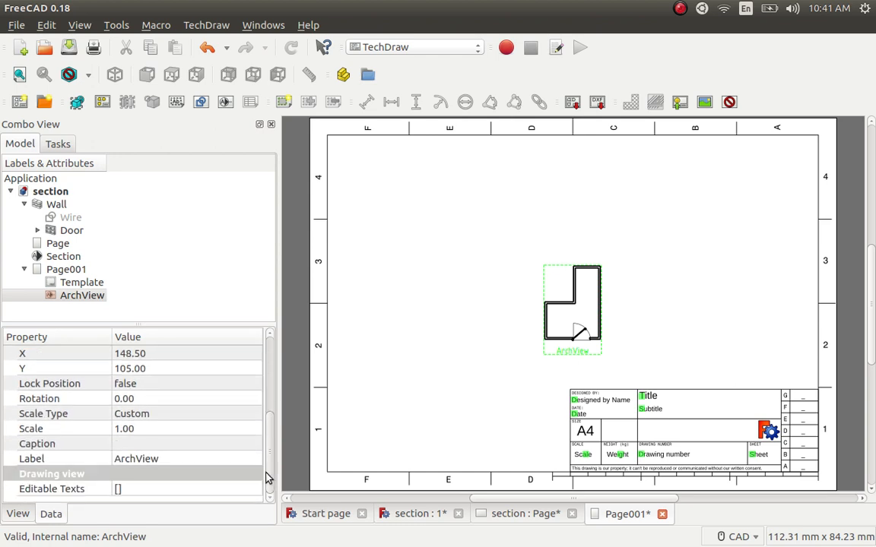
pyautogui.click(125, 429)
pyautogui.click(112, 430)
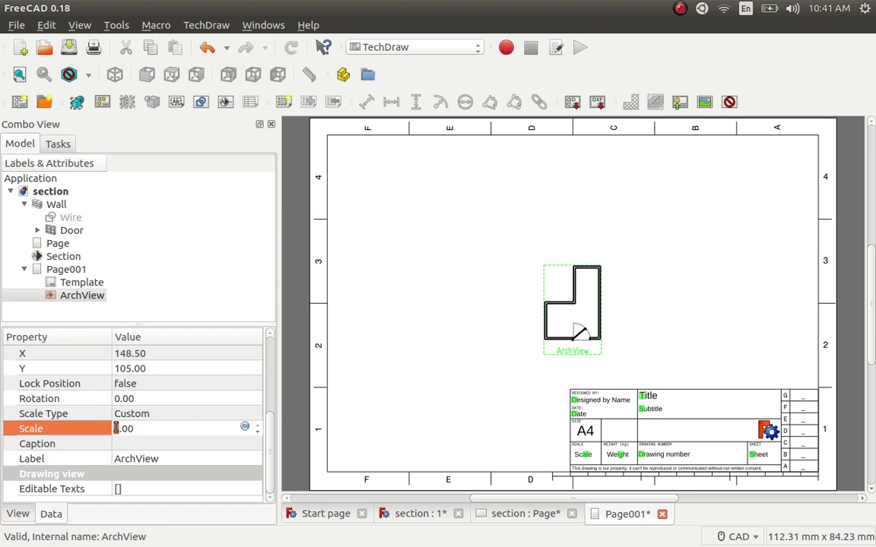
pyautogui.hotkey('shift', 'Right')
pyautogui.write('3')
pyautogui.click(169, 401)
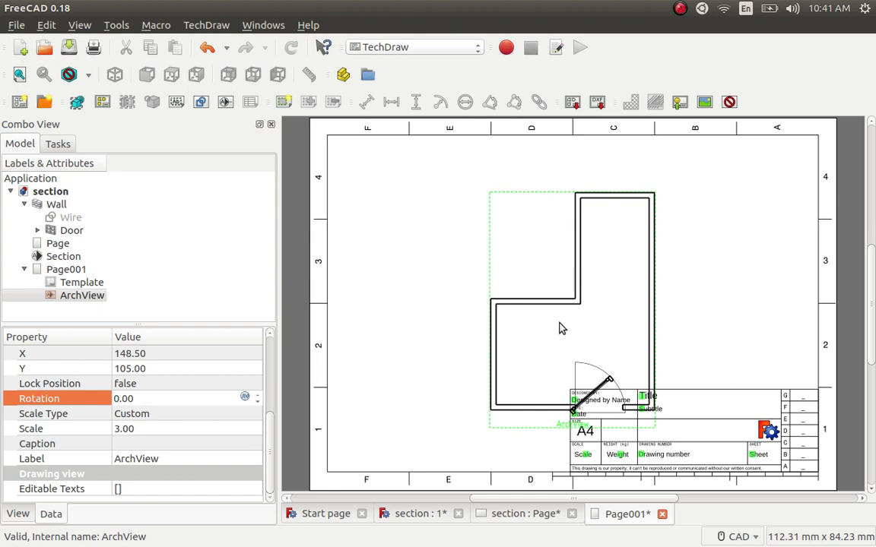
# Step: Move the enlarged ArchView clear of the title block to about X 93, Y 112 on the page
pyautogui.moveTo(488, 253)
pyautogui.mouseDown(button='middle')
pyautogui.moveTo(470, 254)
pyautogui.moveTo(491, 253)
pyautogui.mouseUp(button='middle')
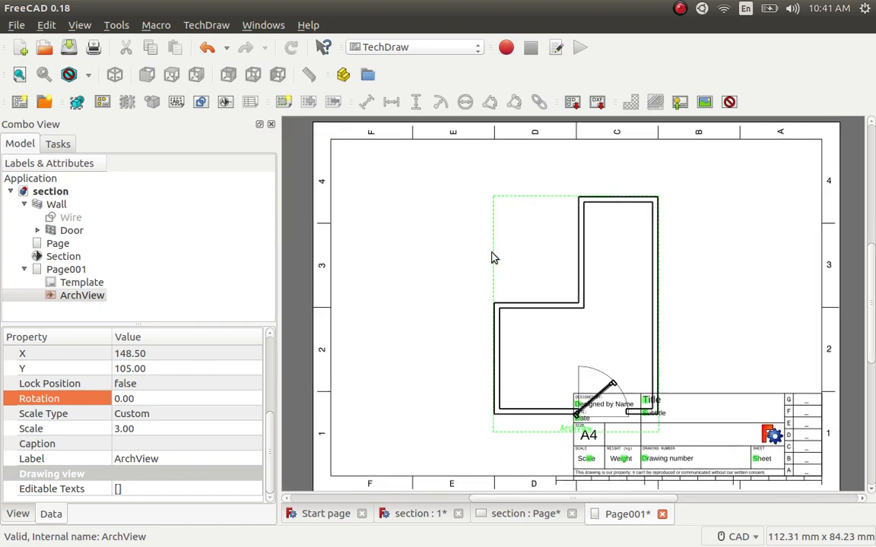
pyautogui.click(486, 268)
pyautogui.click(488, 266)
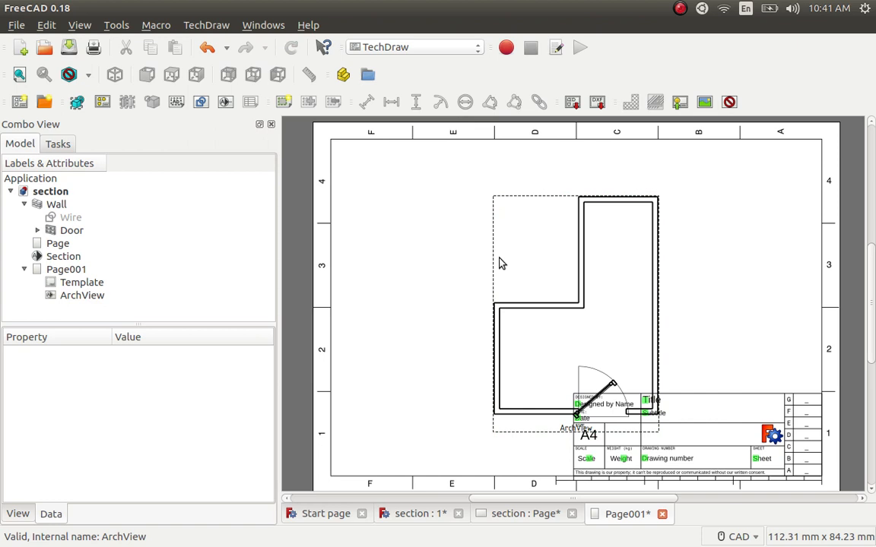
pyautogui.click(493, 257)
pyautogui.moveTo(466, 257); pyautogui.dragTo(393, 245)
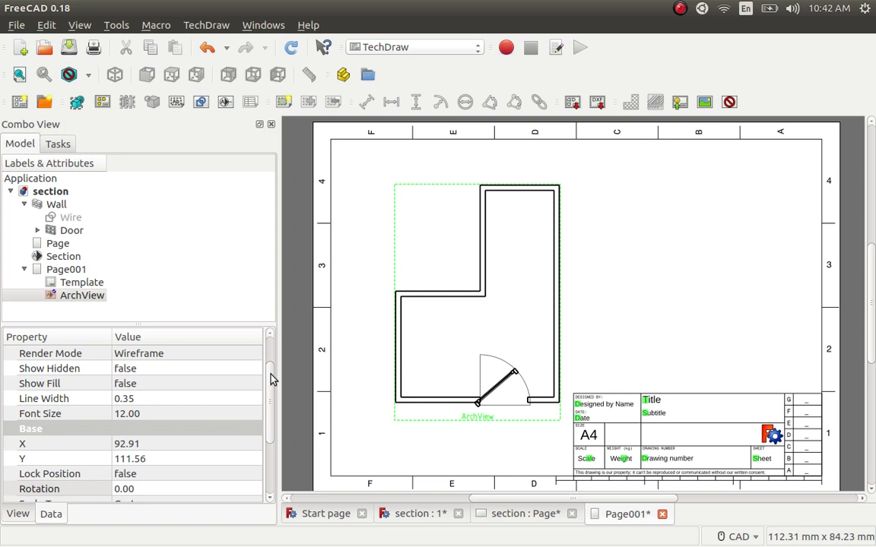
pyautogui.scroll(1, 271, 349)
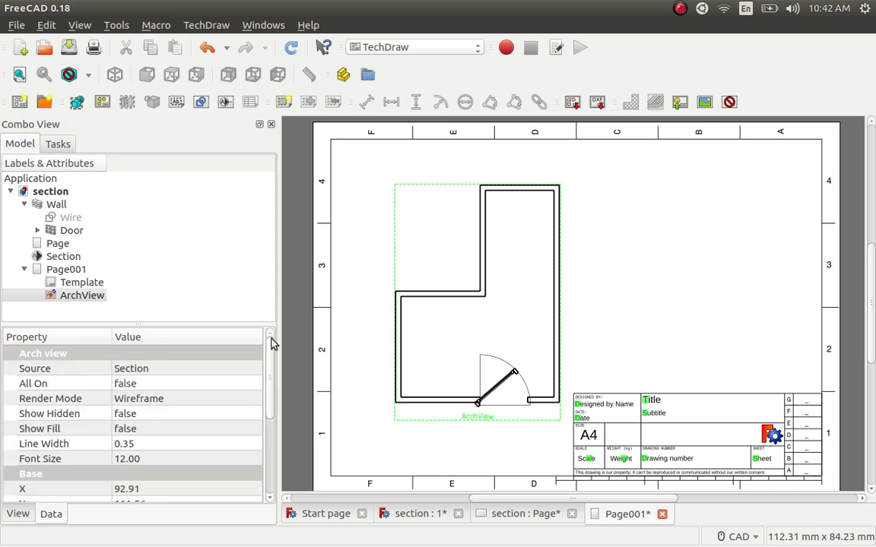
# Step: Insert a TechDraw view of the Wall and Door together into the drawing page
pyautogui.click(57, 205)
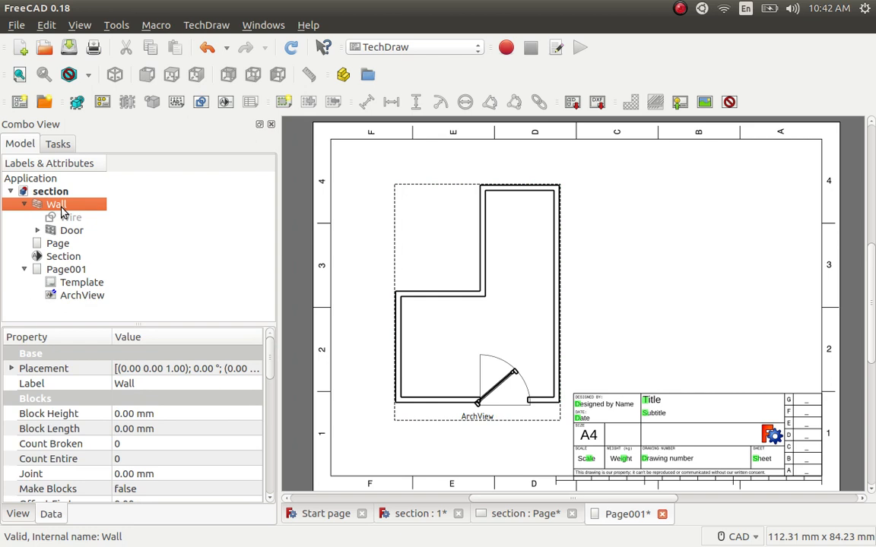
pyautogui.keyDown('ctrl'); pyautogui.click(79, 230); pyautogui.keyUp('ctrl')
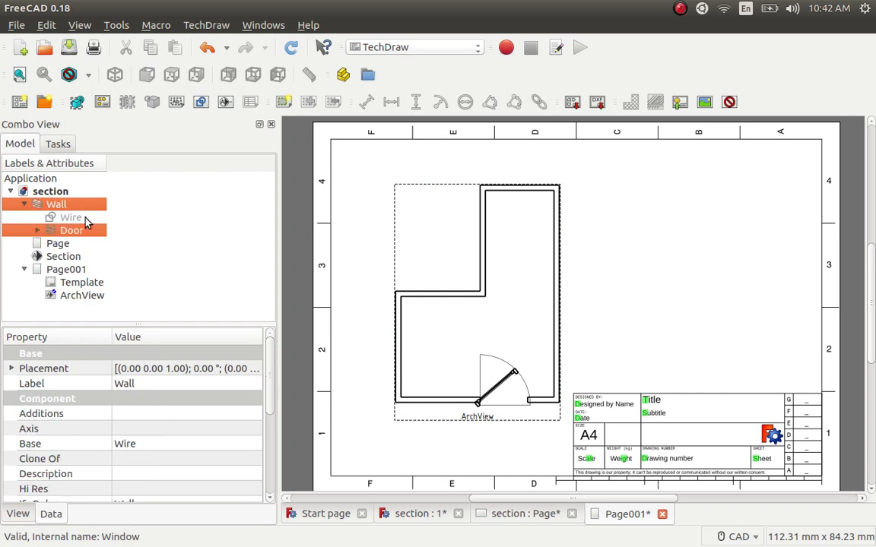
pyautogui.click(78, 105)
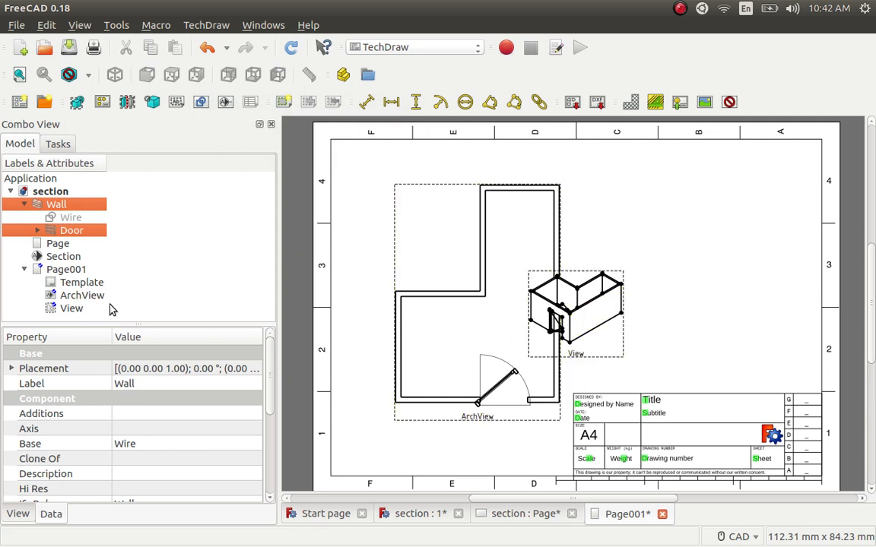
# Step: Delete the isometric view of the wall and door from the page
pyautogui.click(72, 309)
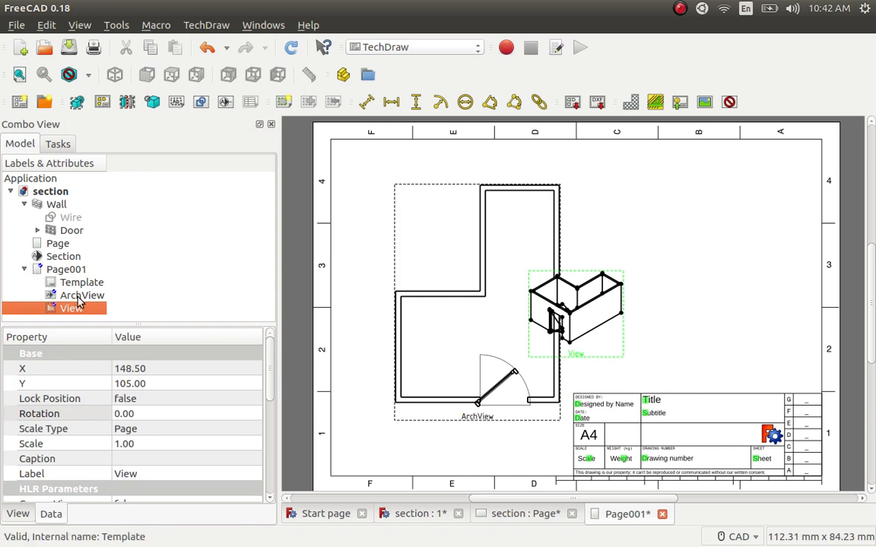
pyautogui.rightClick(79, 308)
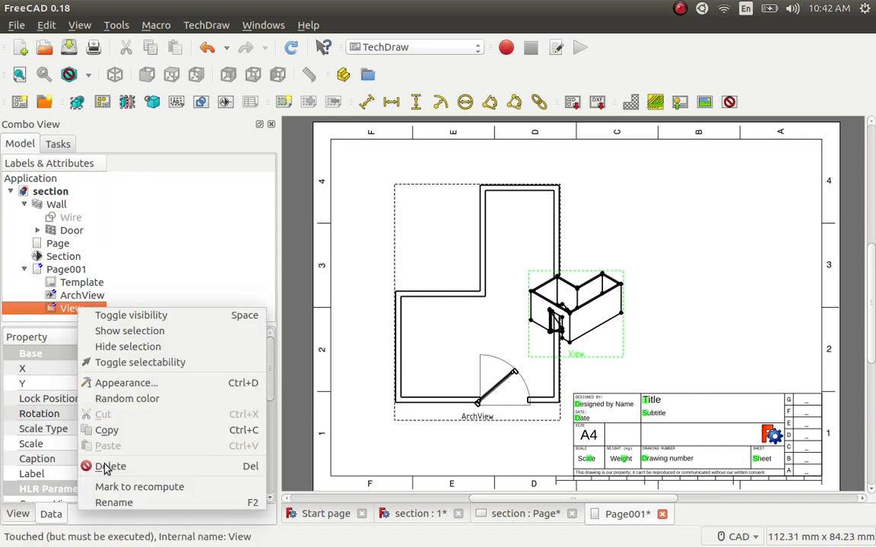
pyautogui.click(340, 411)
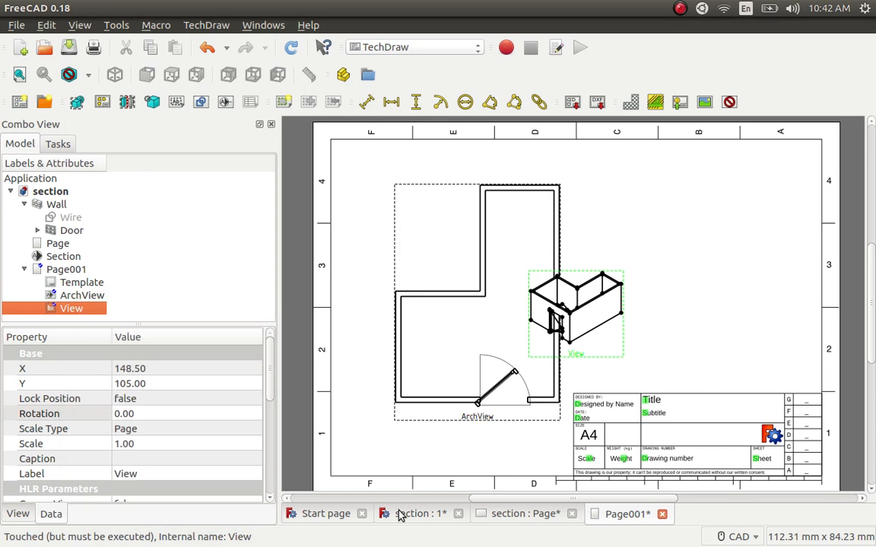
pyautogui.press('Delete')
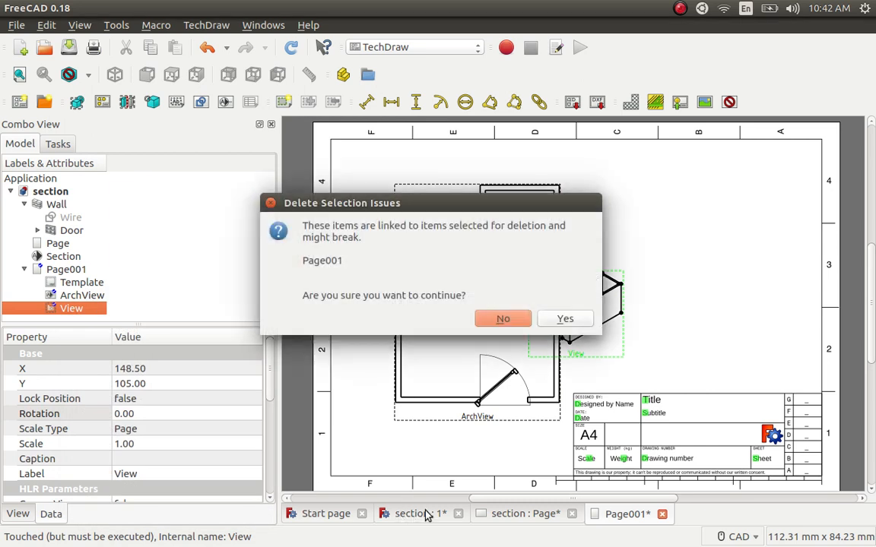
pyautogui.click(564, 322)
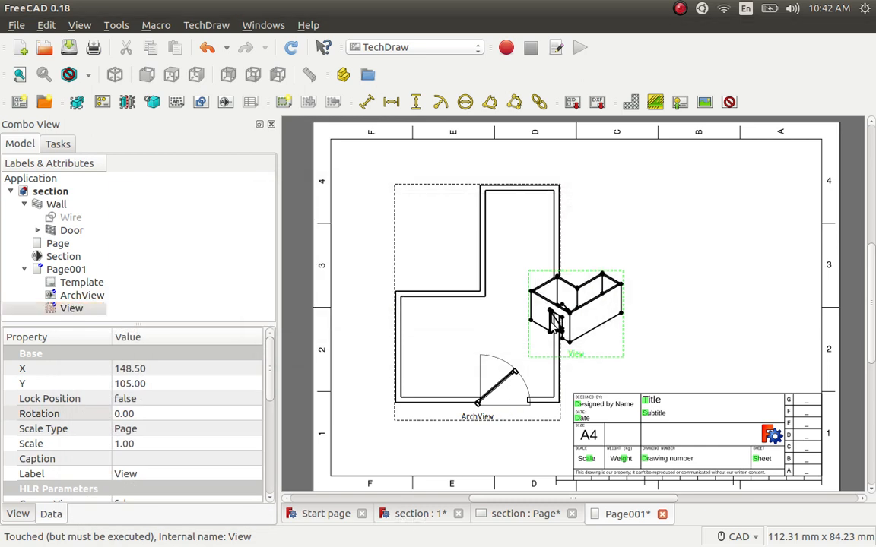
# Step: Orient the 3D model to the top view and insert a TechDraw view of the Wall and Door from that direction
pyautogui.click(421, 515)
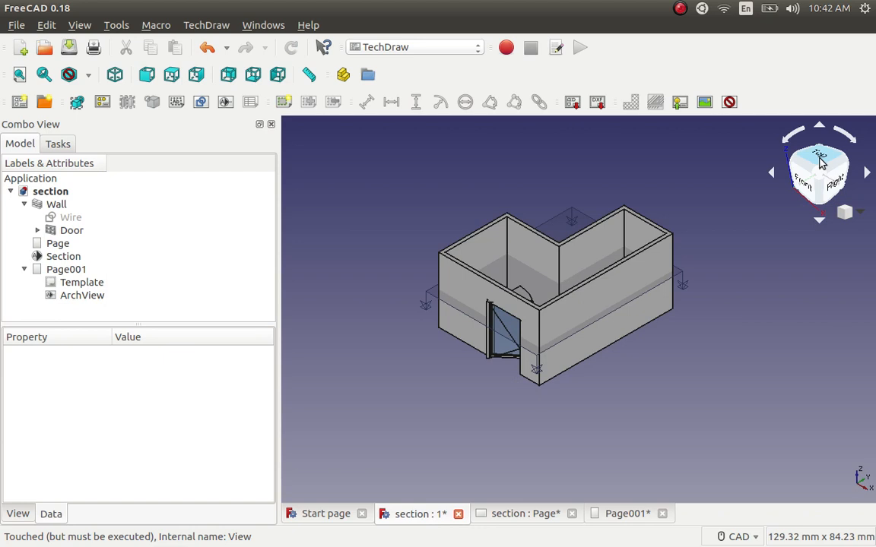
pyautogui.click(821, 162)
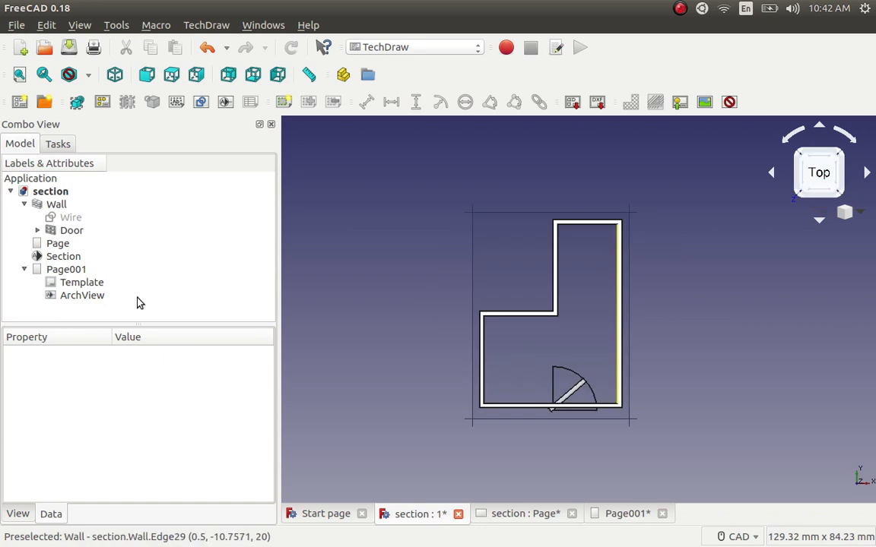
pyautogui.click(56, 205)
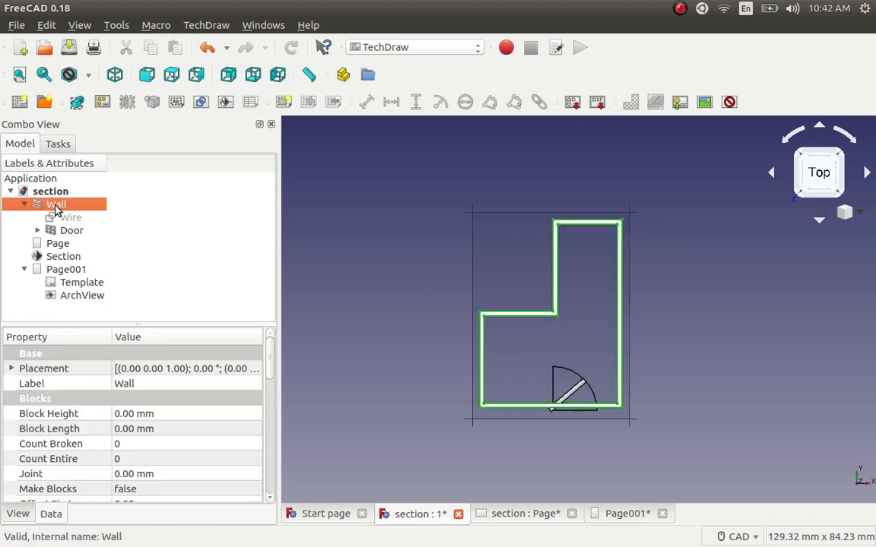
pyautogui.keyDown('ctrl'); pyautogui.click(70, 230); pyautogui.keyUp('ctrl')
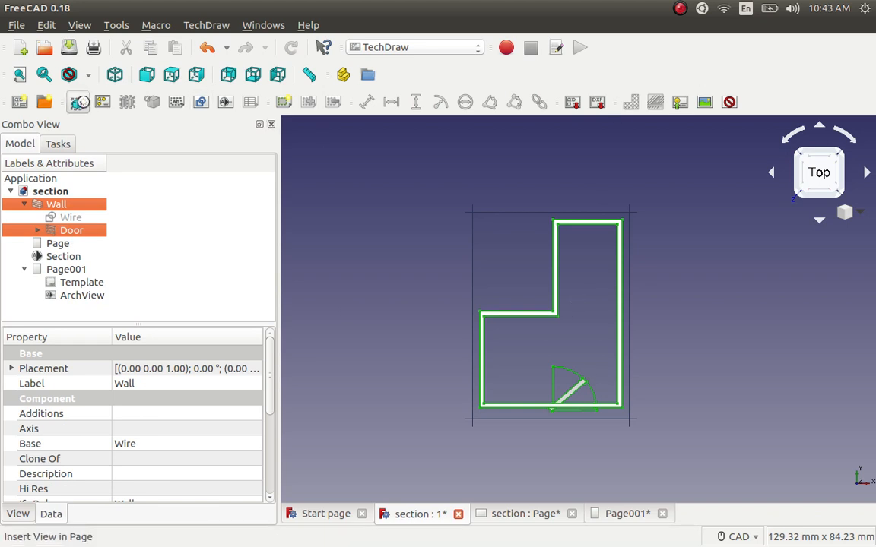
pyautogui.click(79, 101)
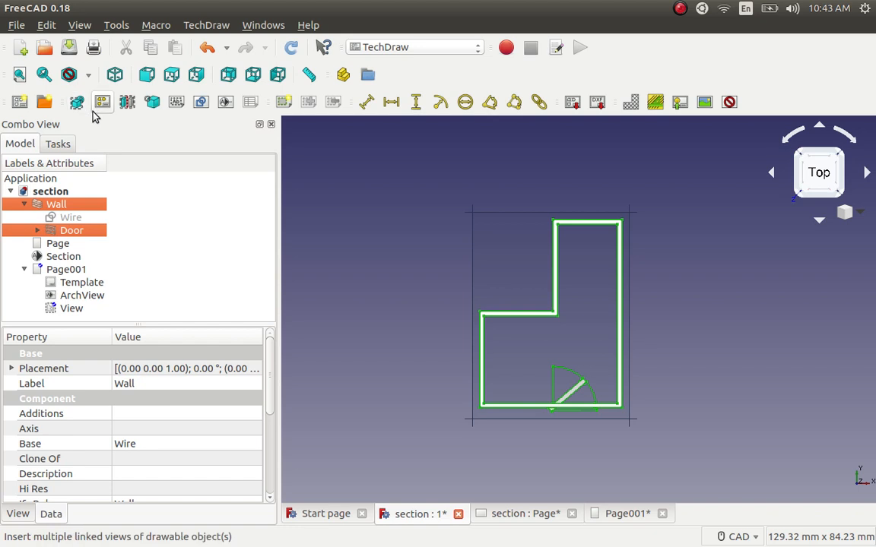
# Step: Move the new plan view to the empty area beside the ArchView, at about X 213, Y 133 on the page
pyautogui.click(72, 307)
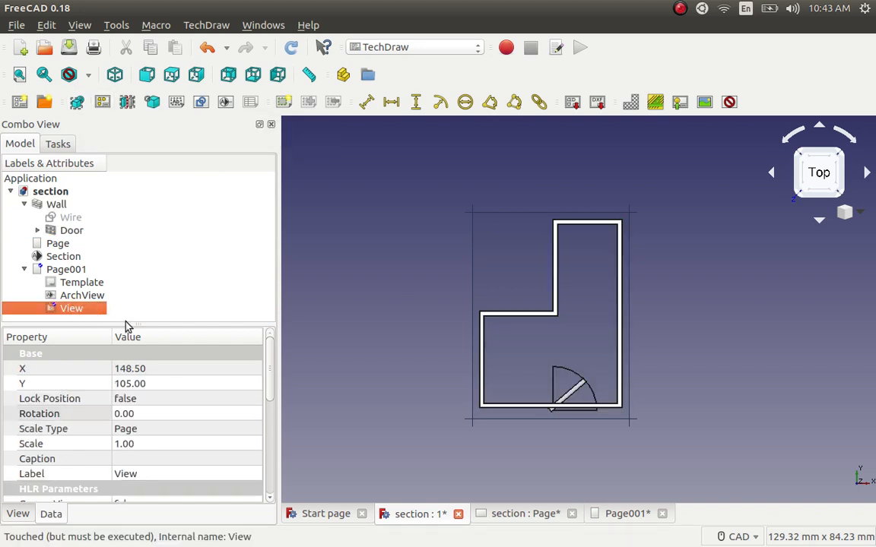
pyautogui.click(614, 514)
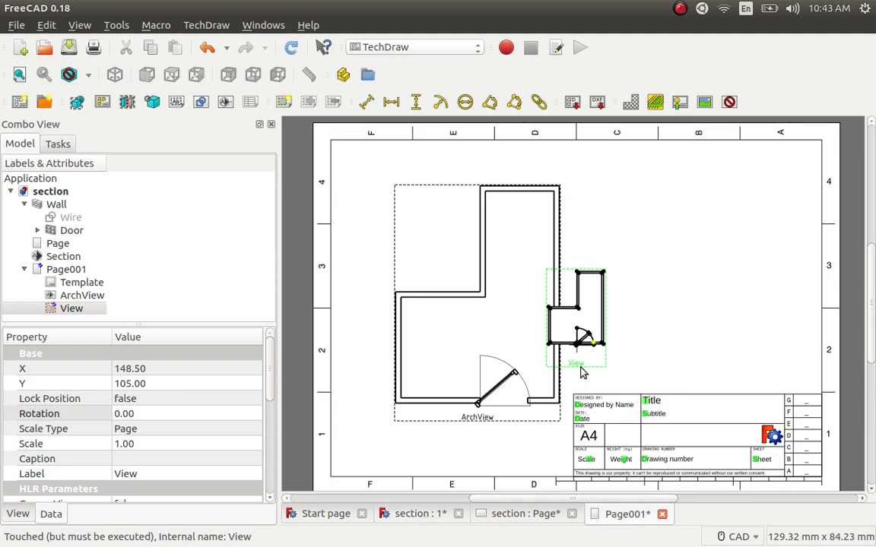
pyautogui.moveTo(578, 368); pyautogui.dragTo(692, 315)
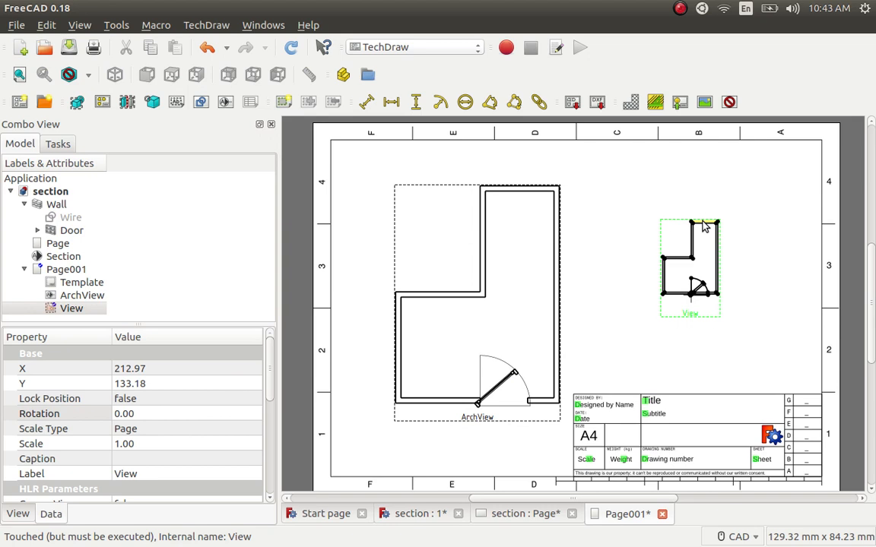
# Step: Add a horizontal dimension to the uppermost wall edge of the small plan view and place it above the view
pyautogui.click(703, 222)
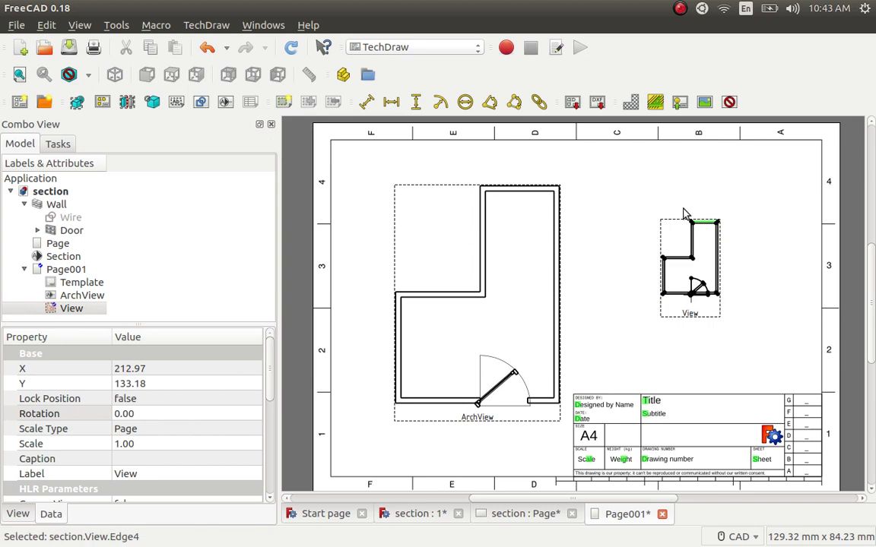
pyautogui.click(391, 102)
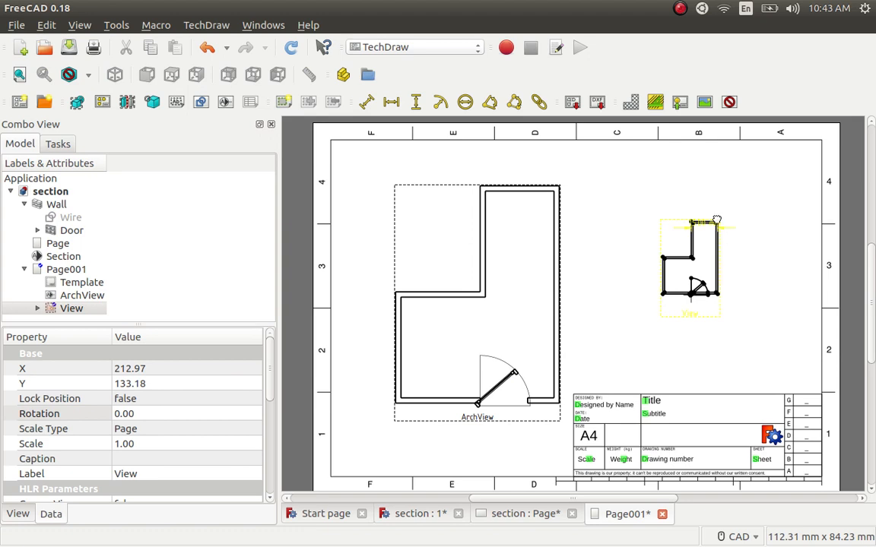
pyautogui.moveTo(721, 234); pyautogui.dragTo(721, 194)
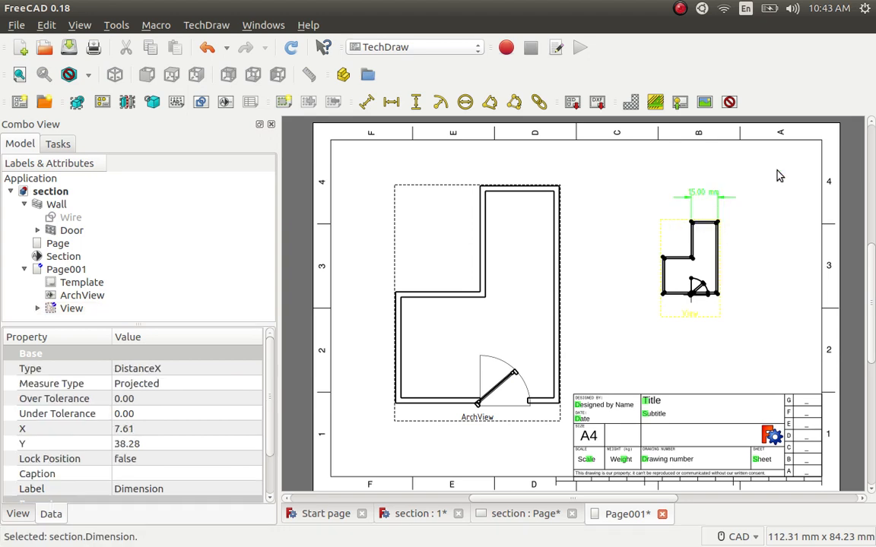
pyautogui.click(721, 273)
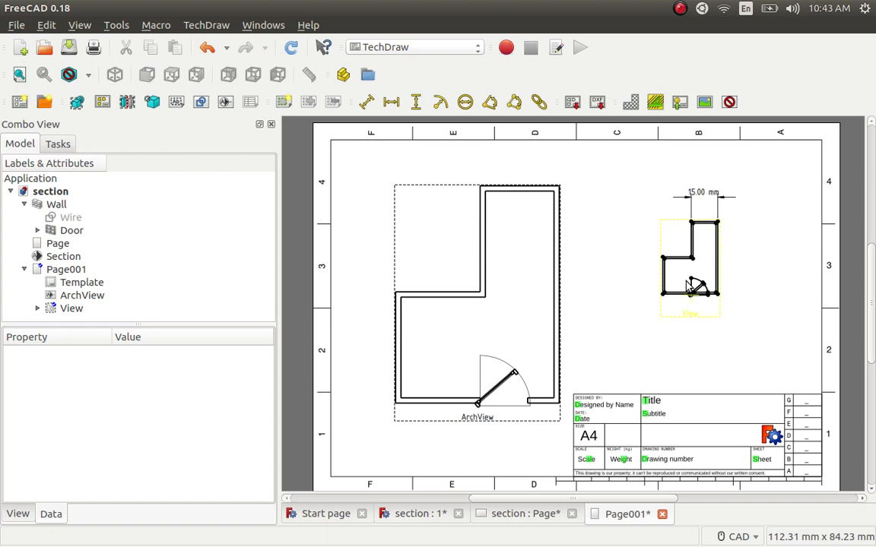
# Step: Examine the small plan view's projection data and its display properties, including decoration and line widths
pyautogui.click(71, 309)
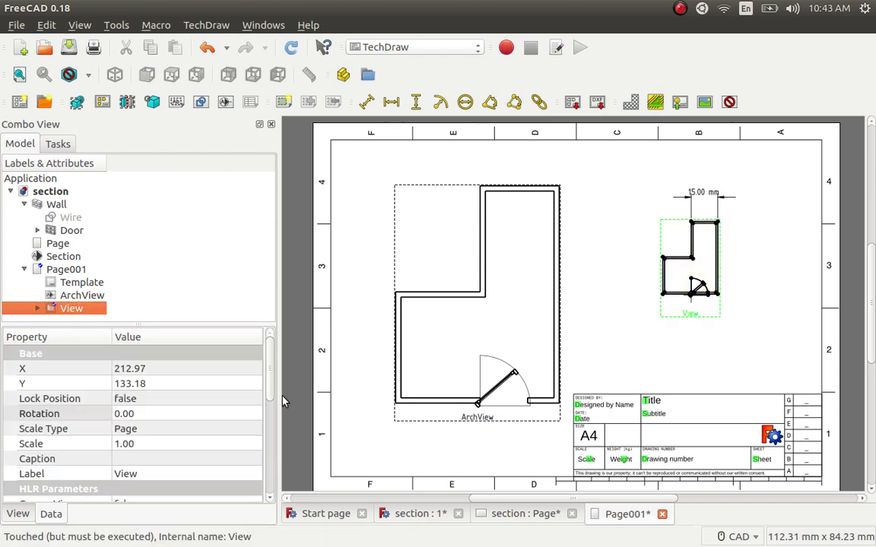
pyautogui.scroll(-2, 268, 399)
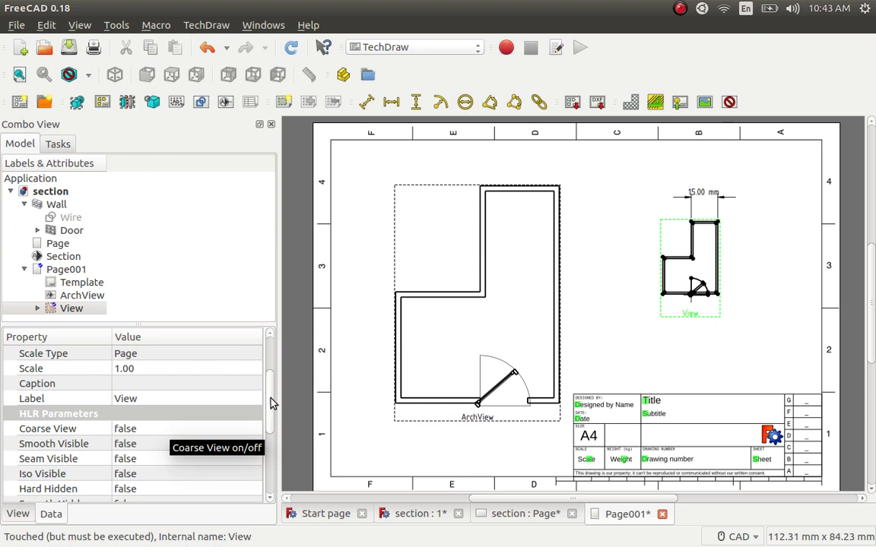
pyautogui.scroll(-3, 271, 452)
pyautogui.scroll(-1, 270, 482)
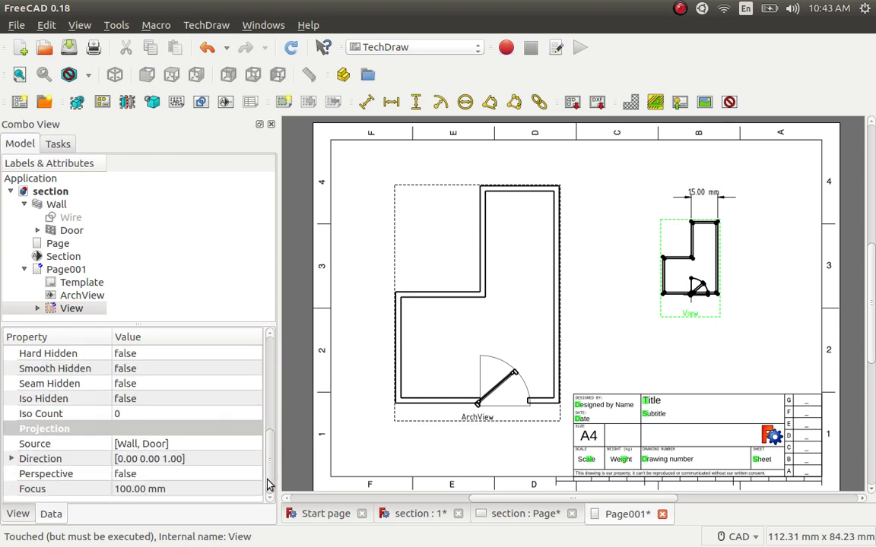
pyautogui.click(22, 515)
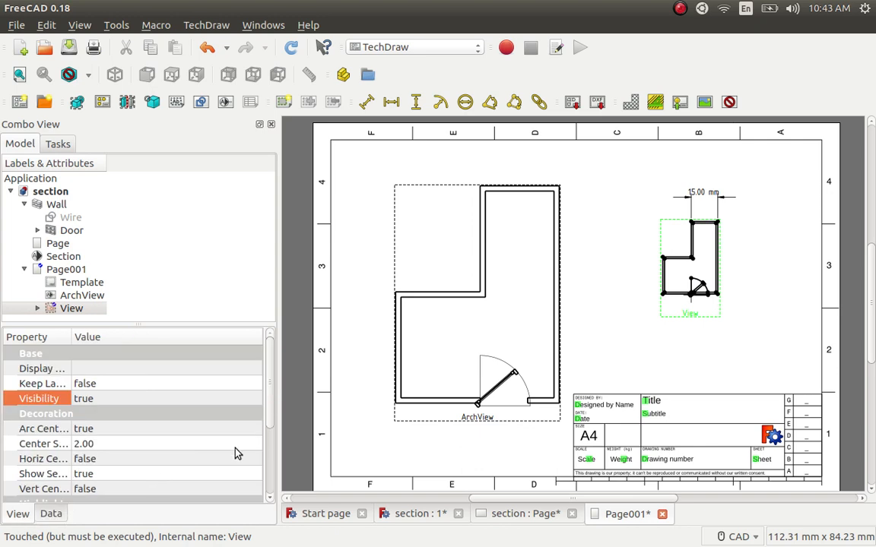
pyautogui.moveTo(266, 431); pyautogui.dragTo(269, 493)
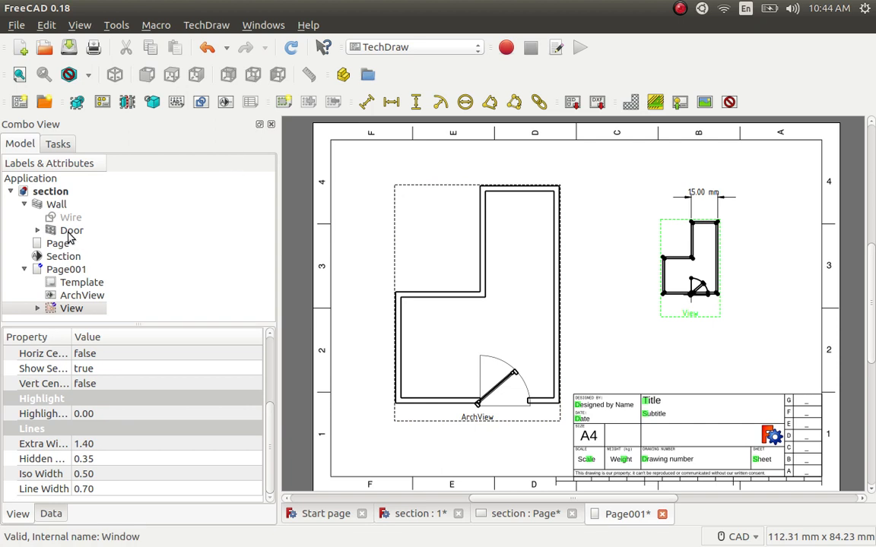
# Step: Return to the 3D model, display it isometrically and expand the placement data of the section plane
pyautogui.click(415, 514)
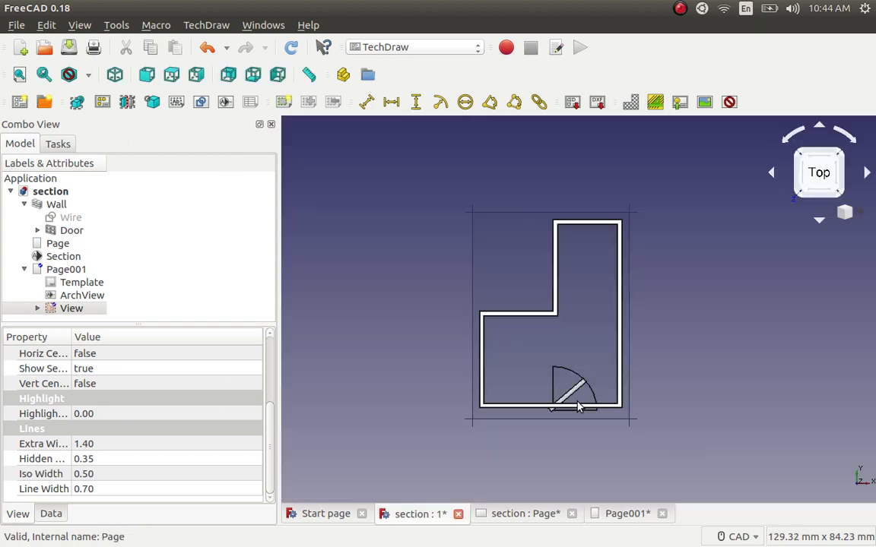
pyautogui.click(863, 215)
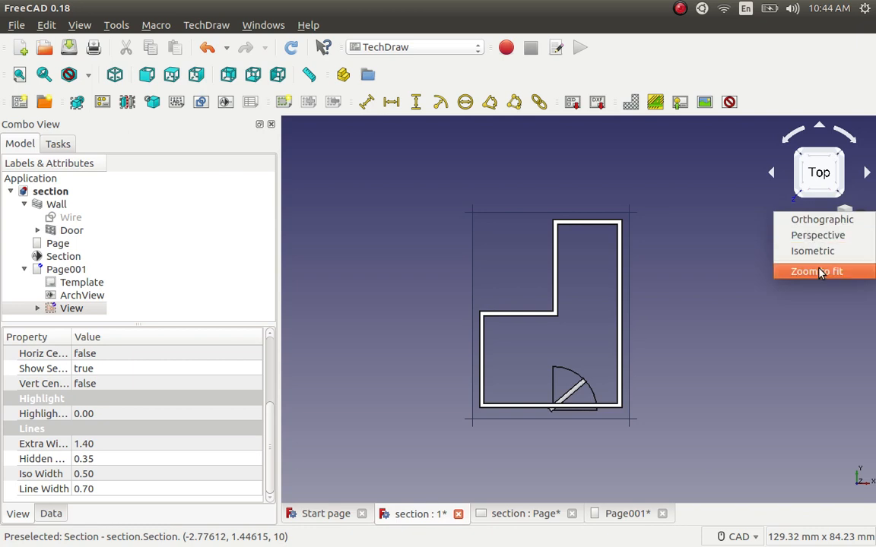
pyautogui.click(813, 252)
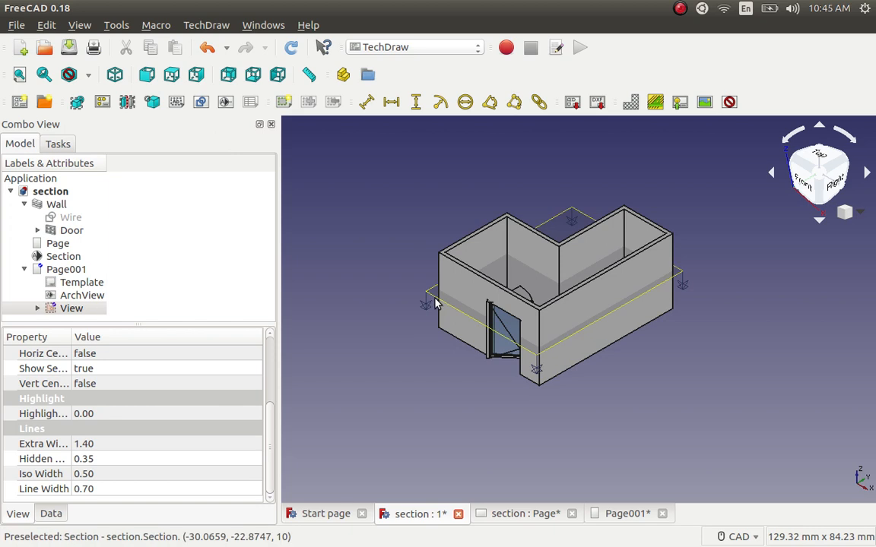
pyautogui.click(65, 257)
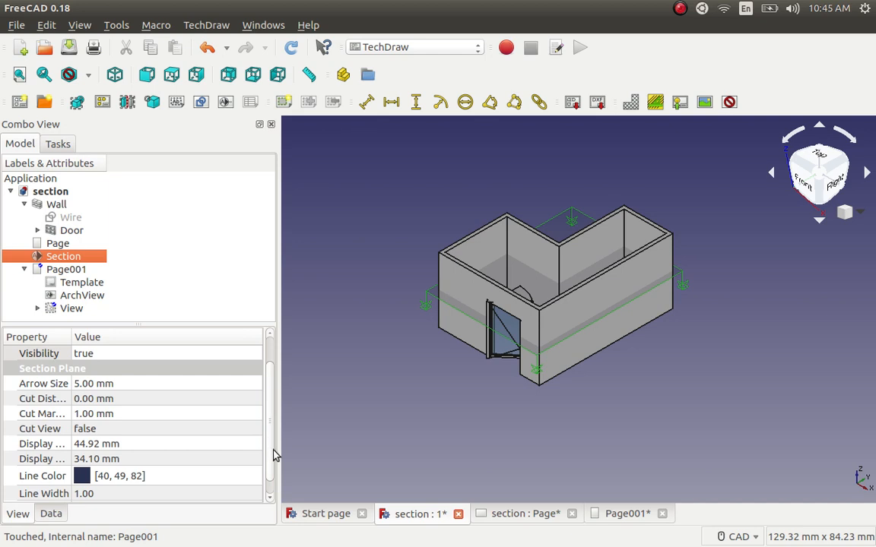
pyautogui.moveTo(273, 452); pyautogui.dragTo(281, 378)
pyautogui.click(54, 514)
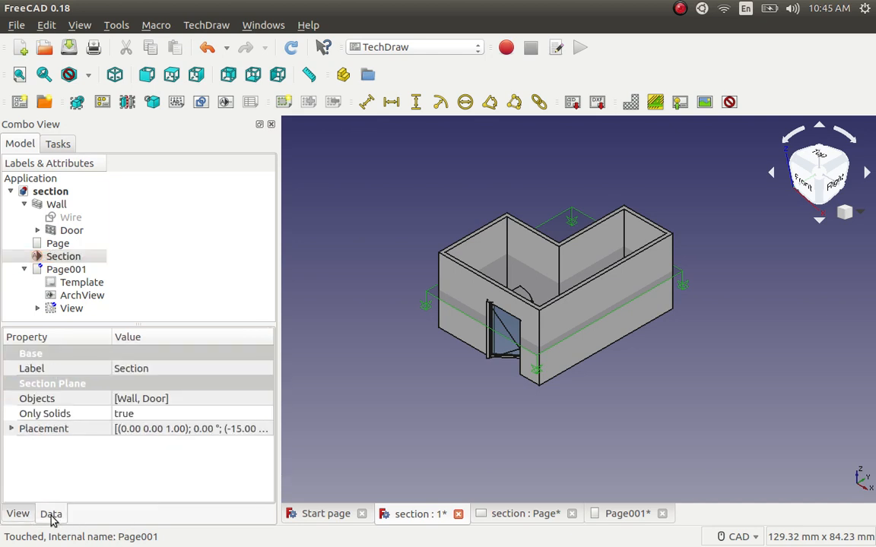
pyautogui.click(11, 429)
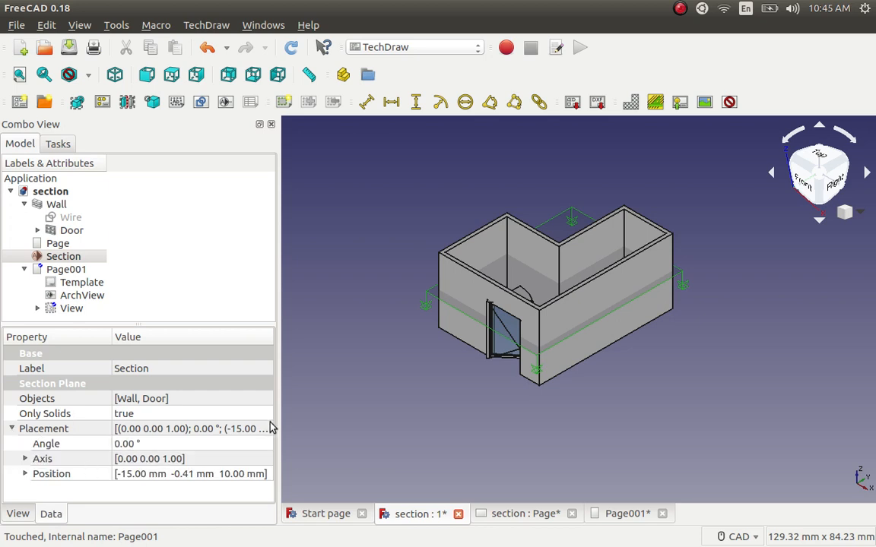
# Step: Set the section plane's rotation axis to the Y direction, with y at 1 and z at 0
pyautogui.click(26, 458)
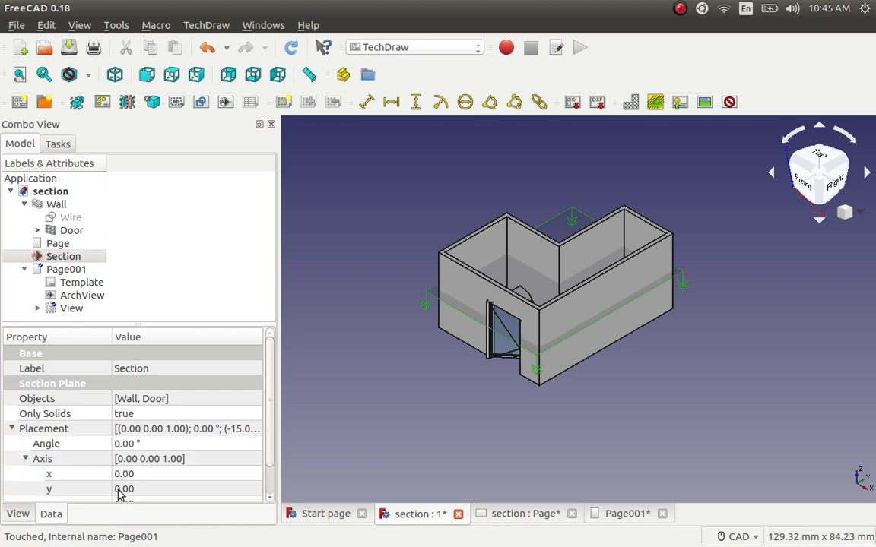
pyautogui.click(116, 488)
pyautogui.press('Delete')
pyautogui.write('1')
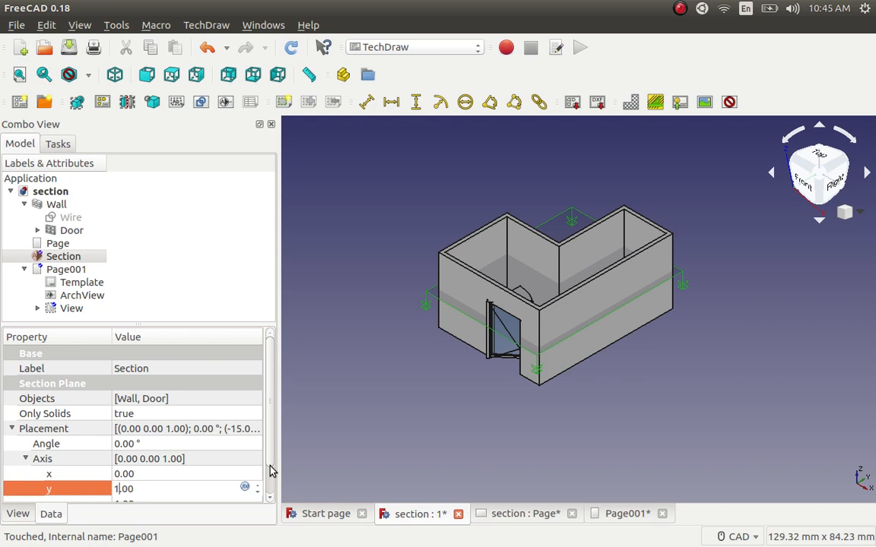
pyautogui.press('Return')
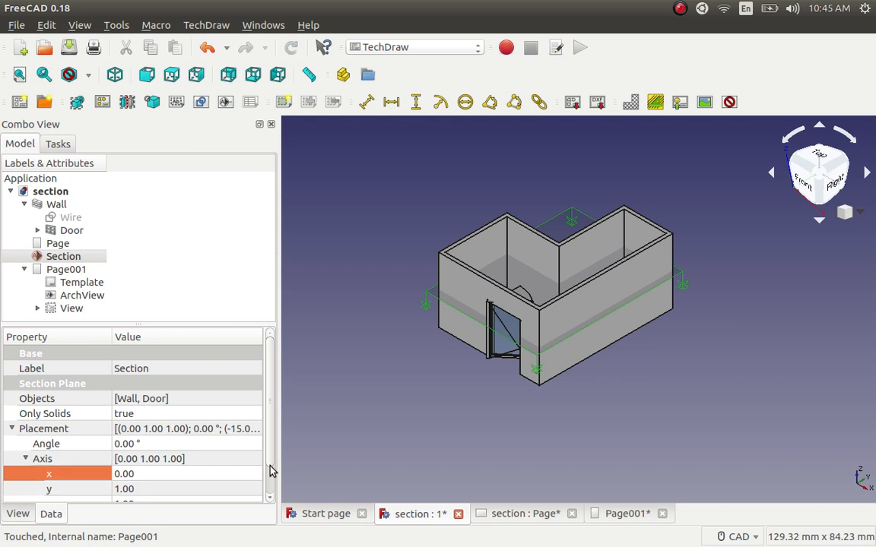
pyautogui.scroll(-1, 259, 469)
pyautogui.click(115, 475)
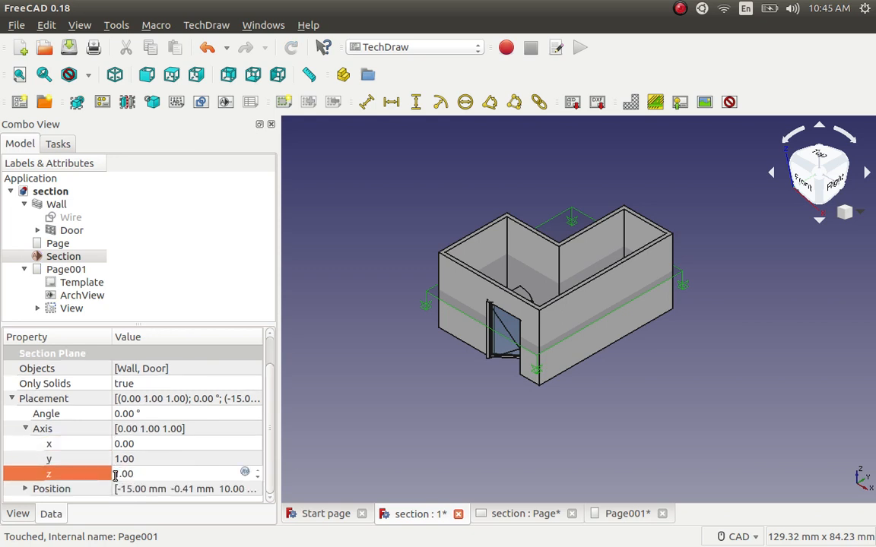
pyautogui.press('Delete')
pyautogui.write('0')
# Step: Set the section plane's placement angle to 90° so it cuts the building vertically
pyautogui.click(149, 419)
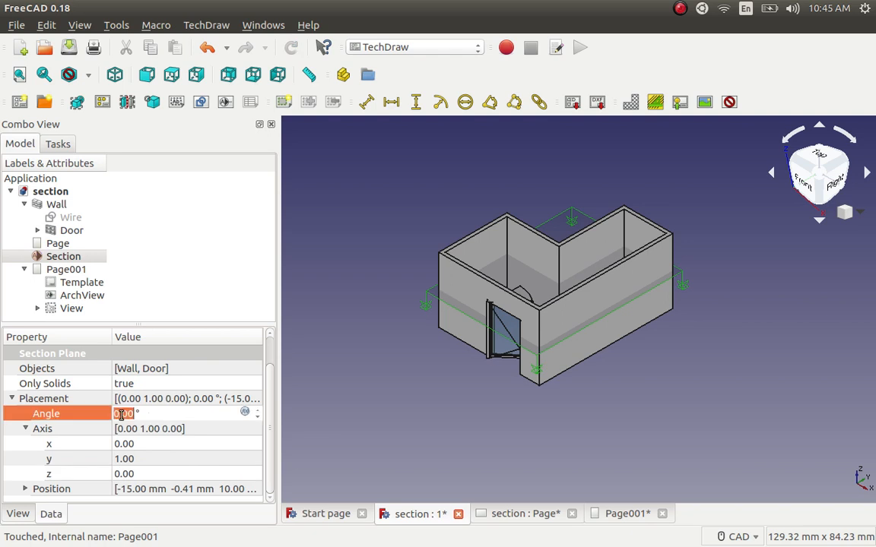
pyautogui.moveTo(120, 415); pyautogui.dragTo(114, 415)
pyautogui.write('90')
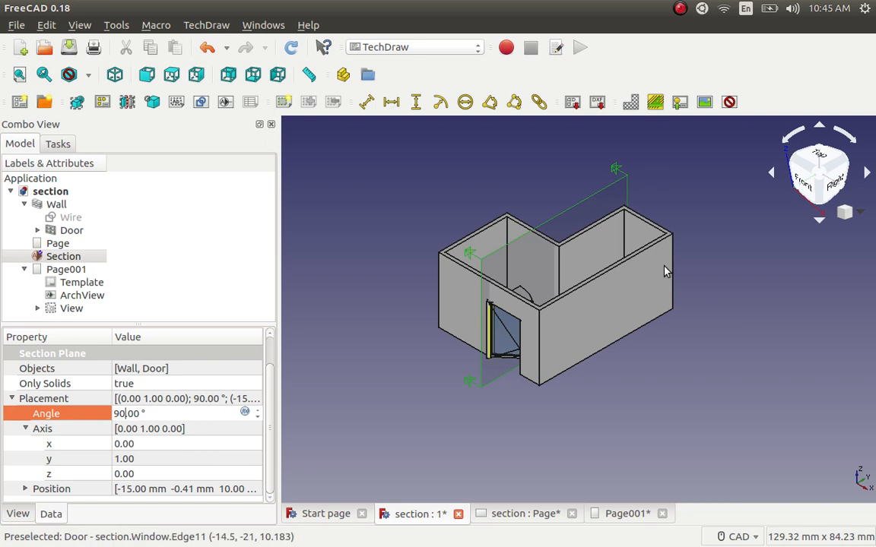
pyautogui.click(200, 387)
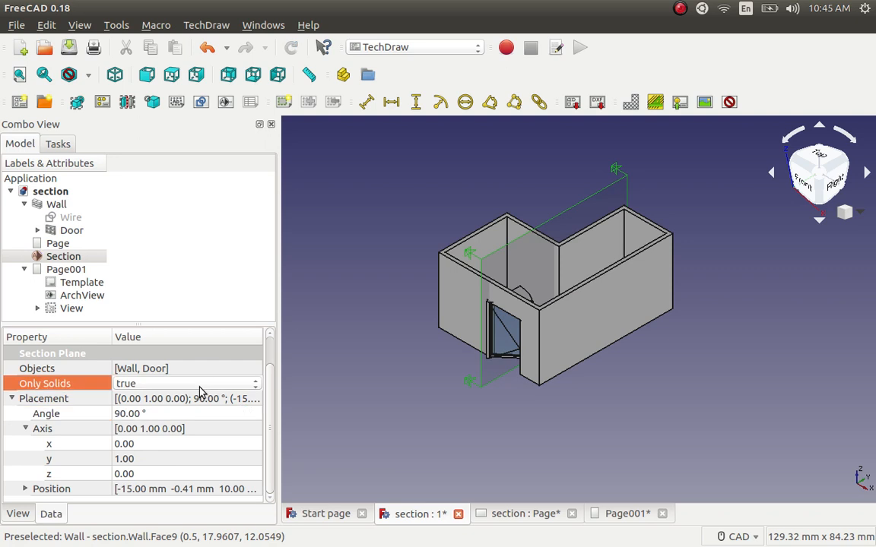
# Step: Compare how both drawing pages show the section after the rotation, and return to the 3D model
pyautogui.click(513, 517)
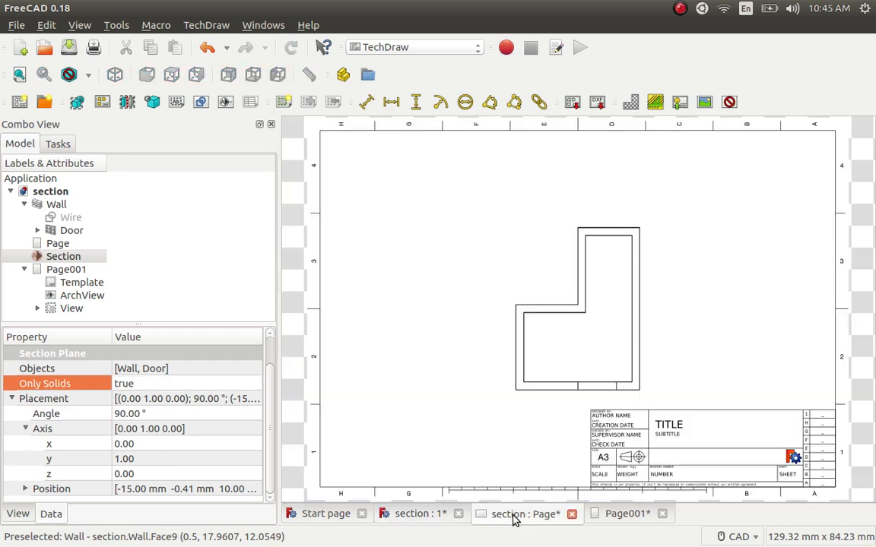
pyautogui.click(620, 517)
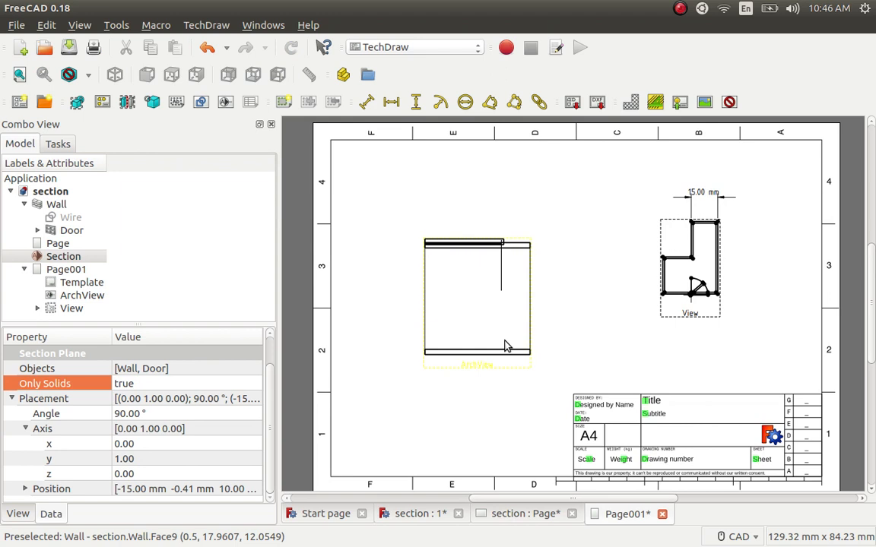
pyautogui.click(532, 516)
pyautogui.click(417, 514)
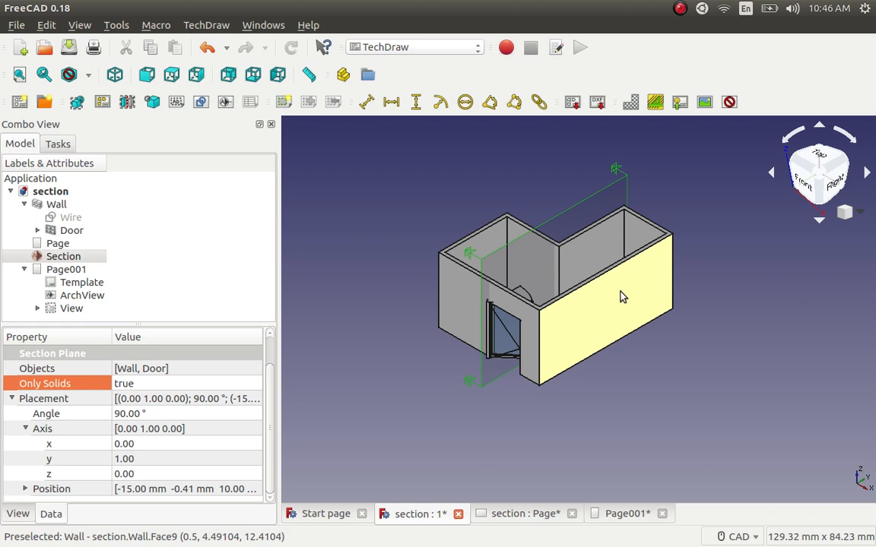
pyautogui.click(680, 9)
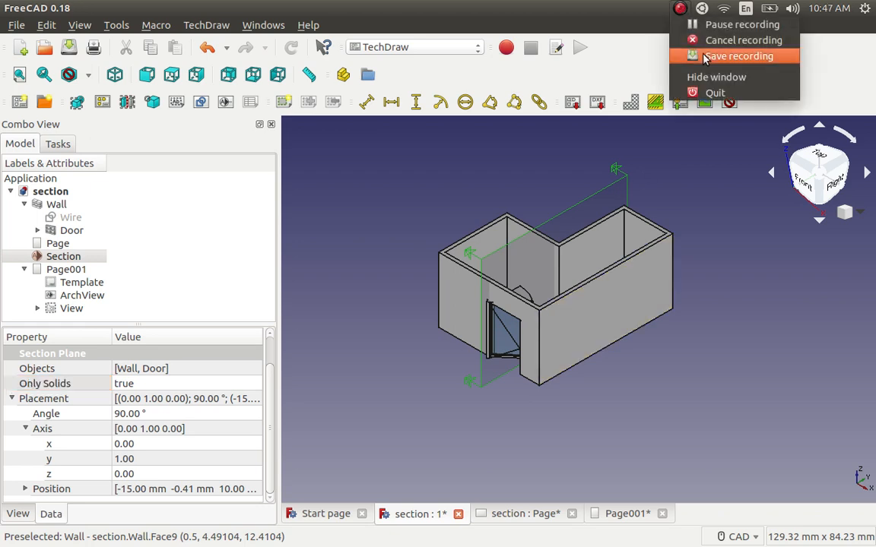